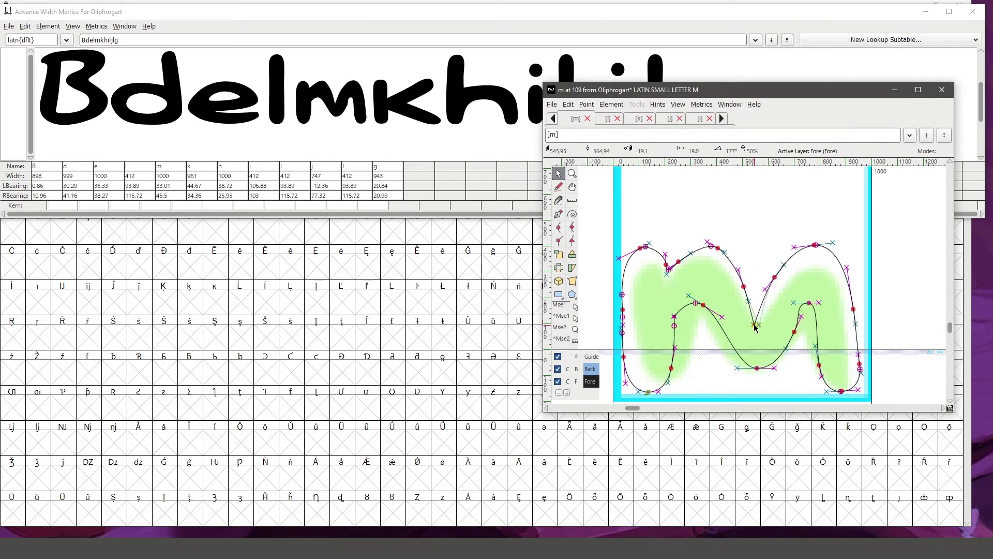
Step: Drag the m's middle valley control handle so the curve follows the green traced stroke
scroll(790, 337, "up", 2)
left_click_drag(763, 288, 752, 293)
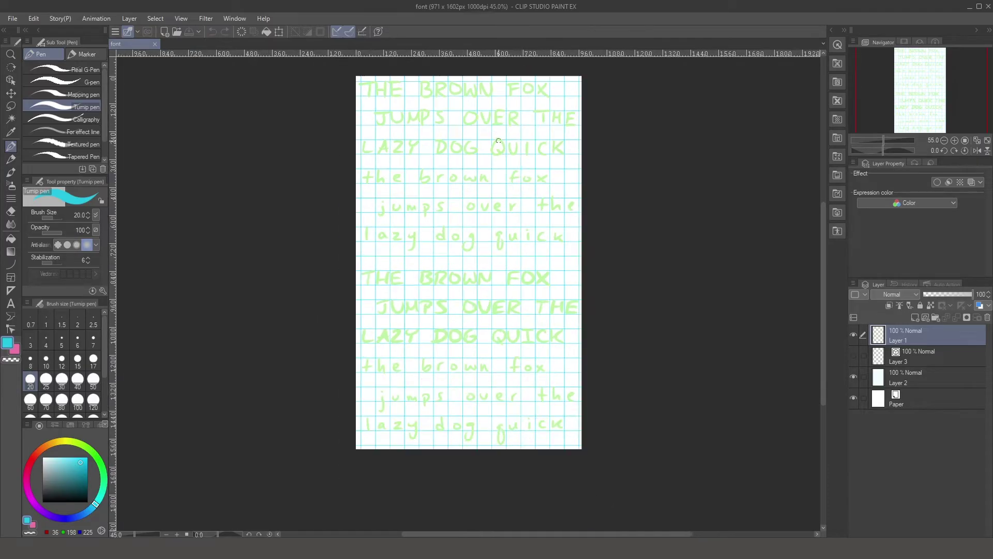
Step: Free-transform the circled letter e on the font sheet and apply the adjustment
scroll(471, 417, "up", 5)
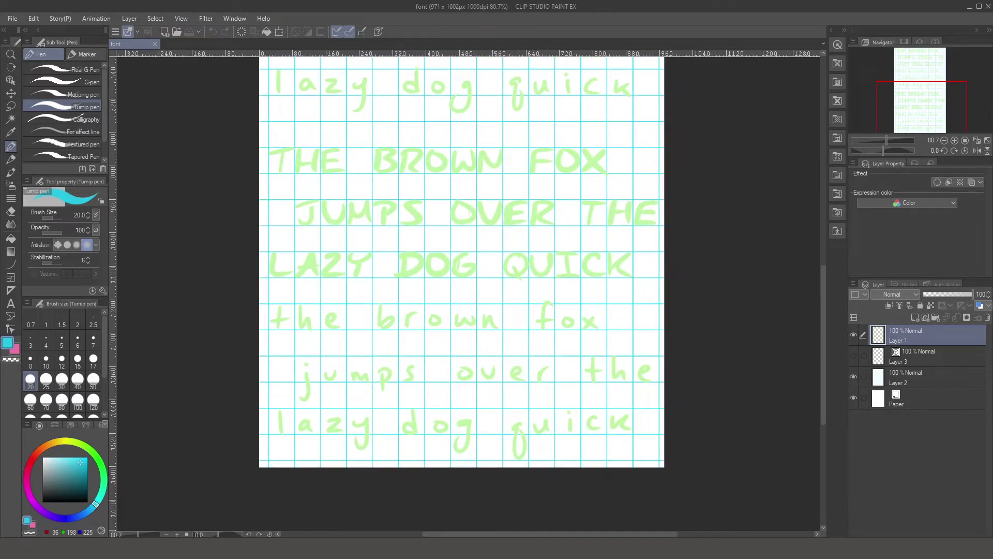
scroll(473, 465, "up", 3)
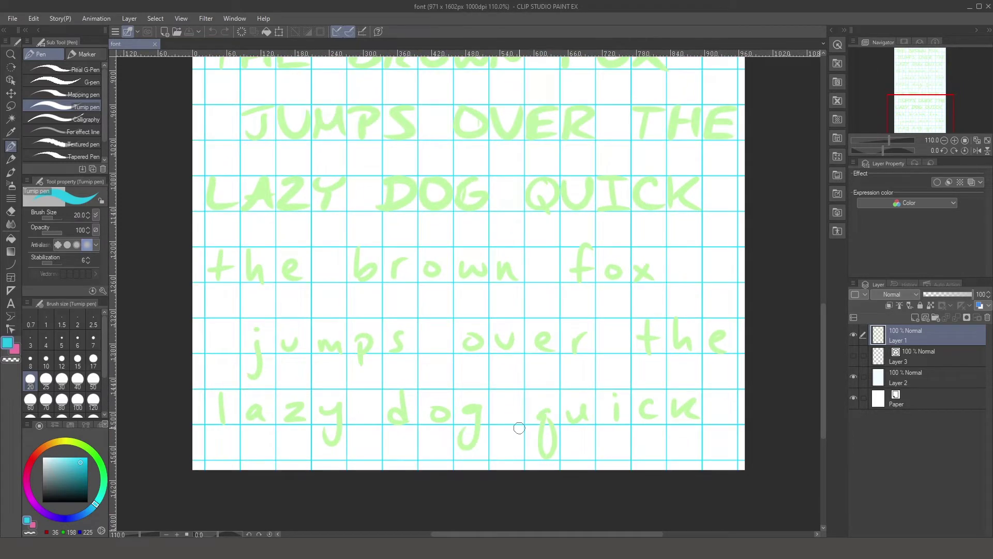
scroll(520, 428, "up", 1)
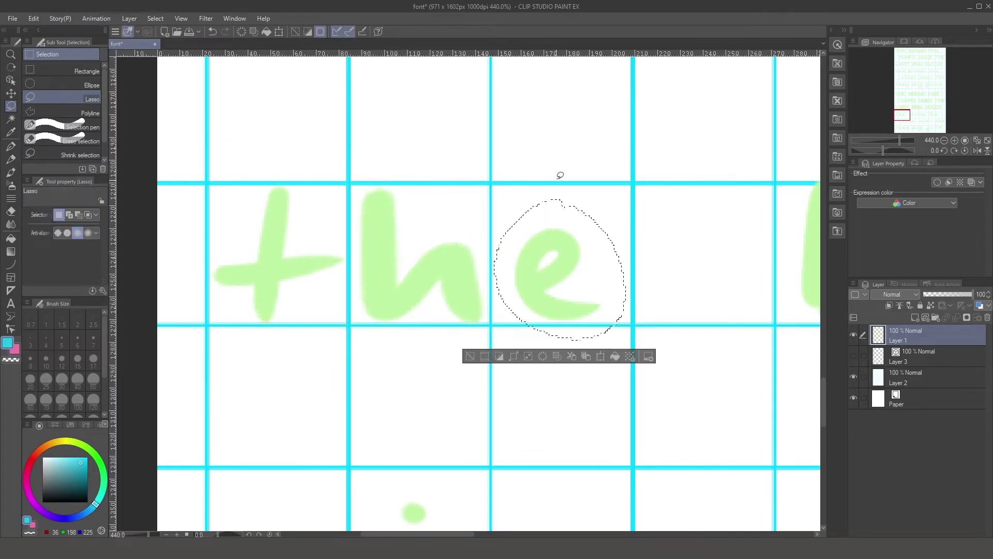
left_click(262, 321)
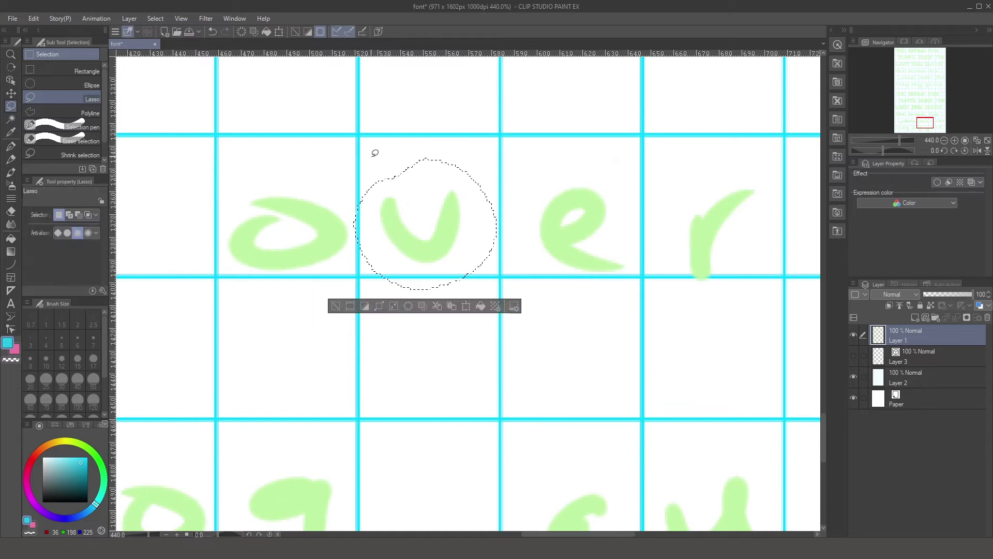
key("ctrl+t")
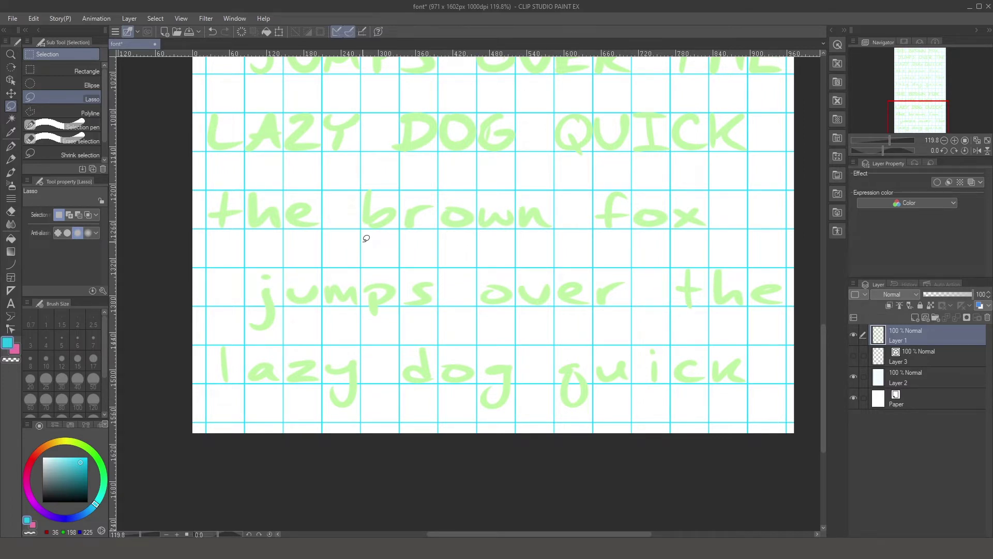
Step: Switch to the hard eraser with E and zoom around the sheet's lower lines
key("e")
scroll(349, 79, "up", 5)
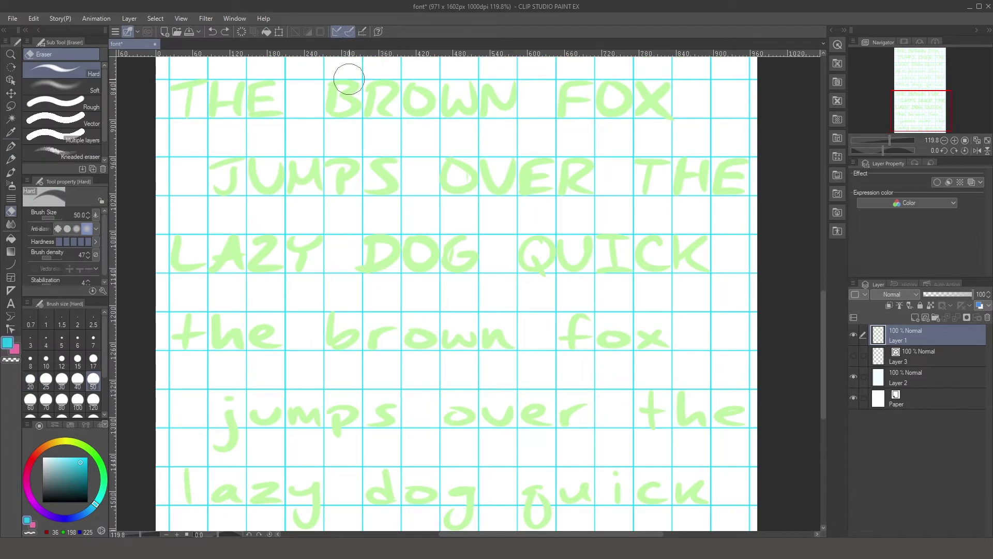
scroll(527, 157, "down", 1)
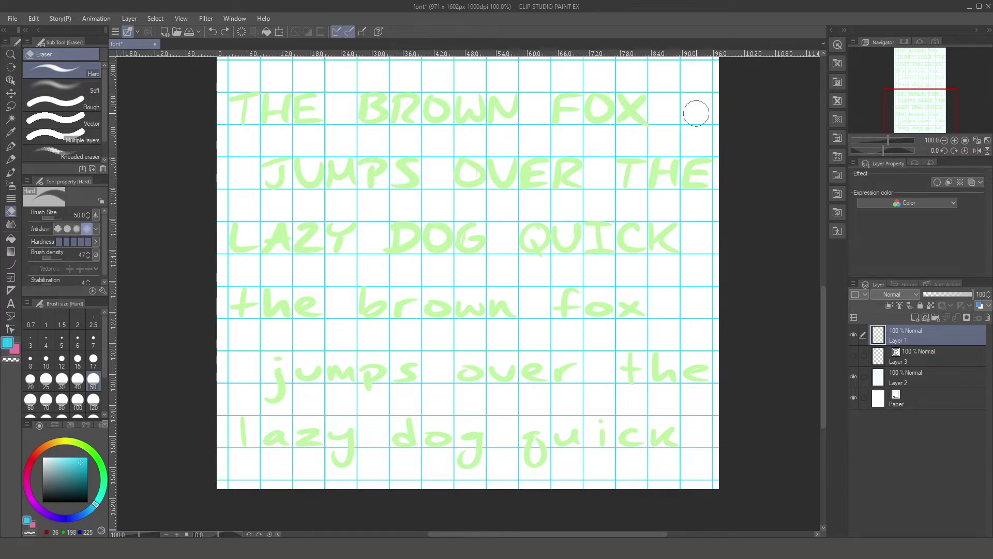
scroll(696, 111, "down", 1)
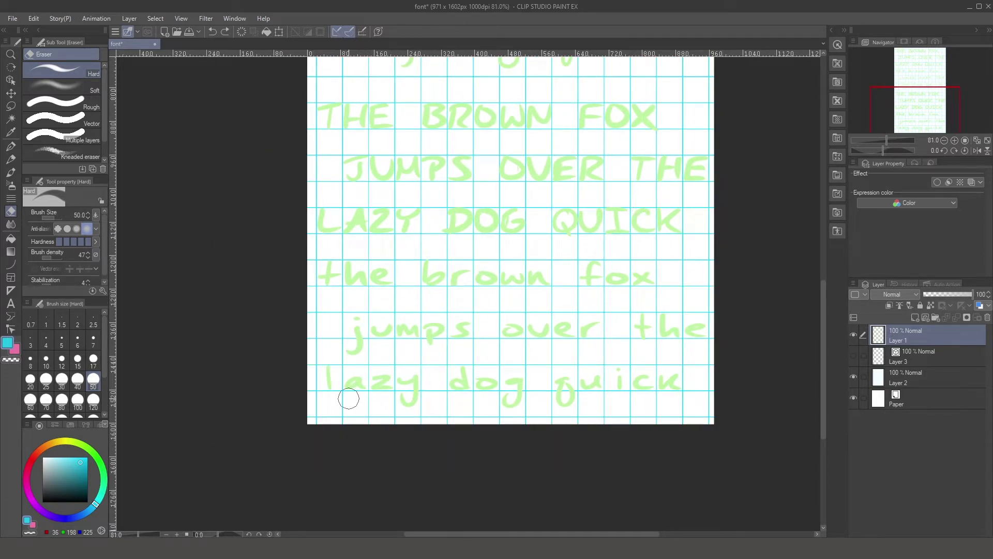
scroll(349, 395, "up", 2)
scroll(354, 401, "up", 3)
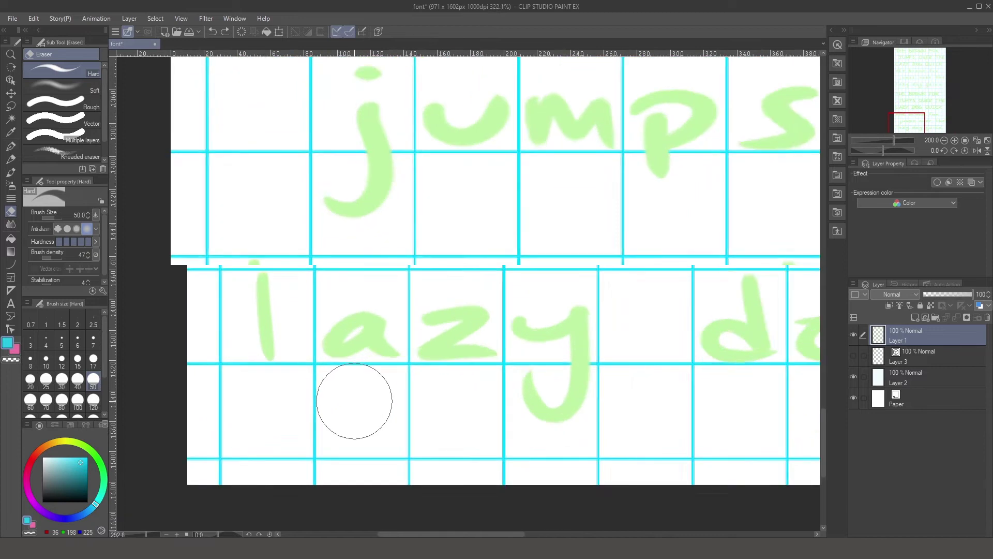
Step: Crop the canvas to a 64×64 square centred on the letter a
key("ctrl+alt+c")
scroll(299, 461, "down", 5)
left_click_drag(386, 122, 386, 398)
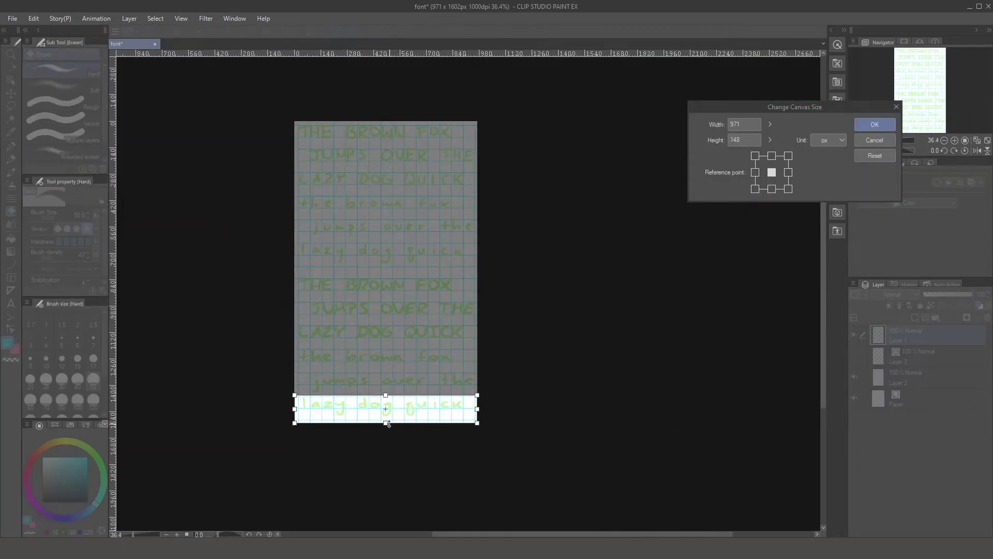
scroll(281, 412, "up", 3)
left_click_drag(742, 408, 363, 417)
scroll(363, 416, "up", 1)
scroll(362, 417, "up", 3)
left_click_drag(181, 332, 283, 332)
left_click_drag(322, 394, 322, 373)
left_click_drag(372, 332, 363, 332)
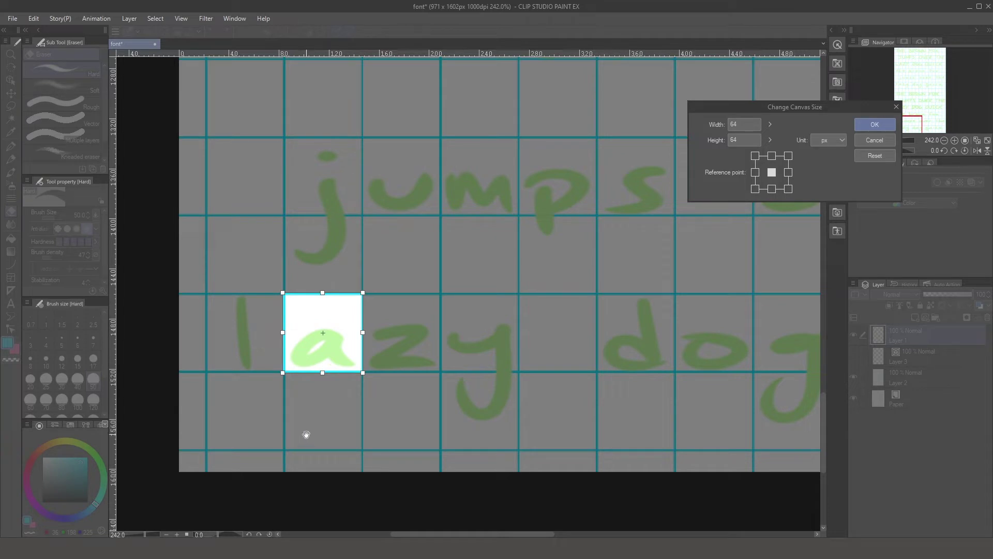
key("Return")
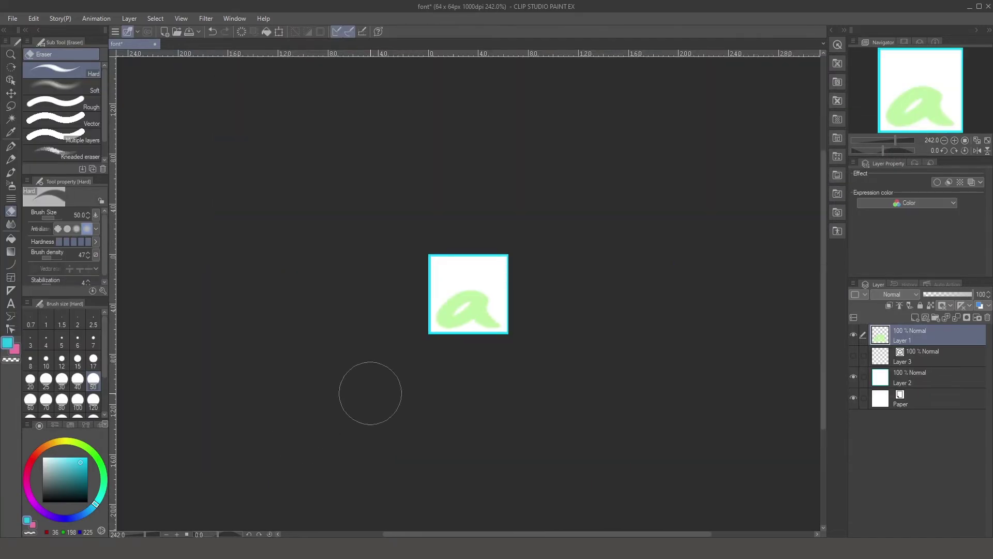
Step: Export the cropped letter a as a single-layer PNG image
scroll(456, 369, "up", 2)
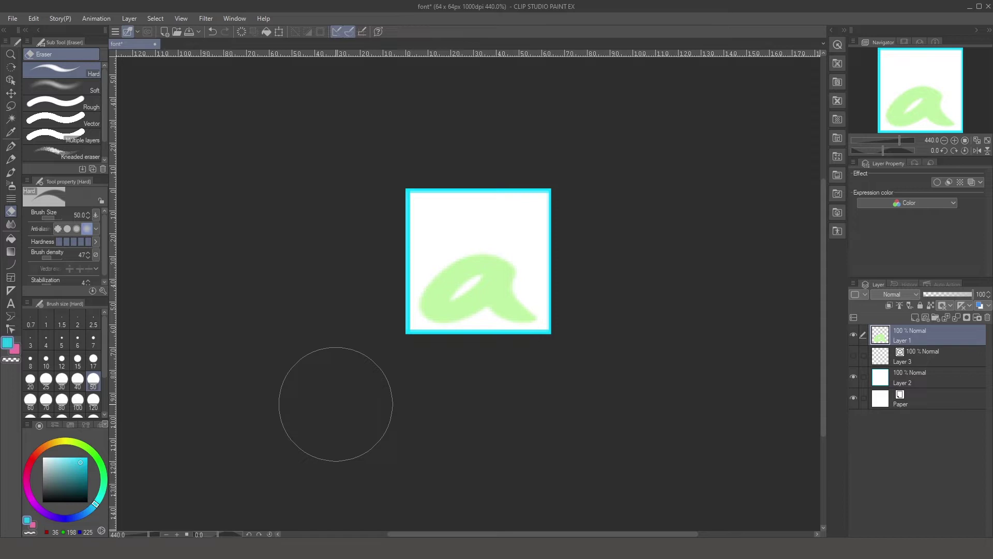
left_click(12, 18)
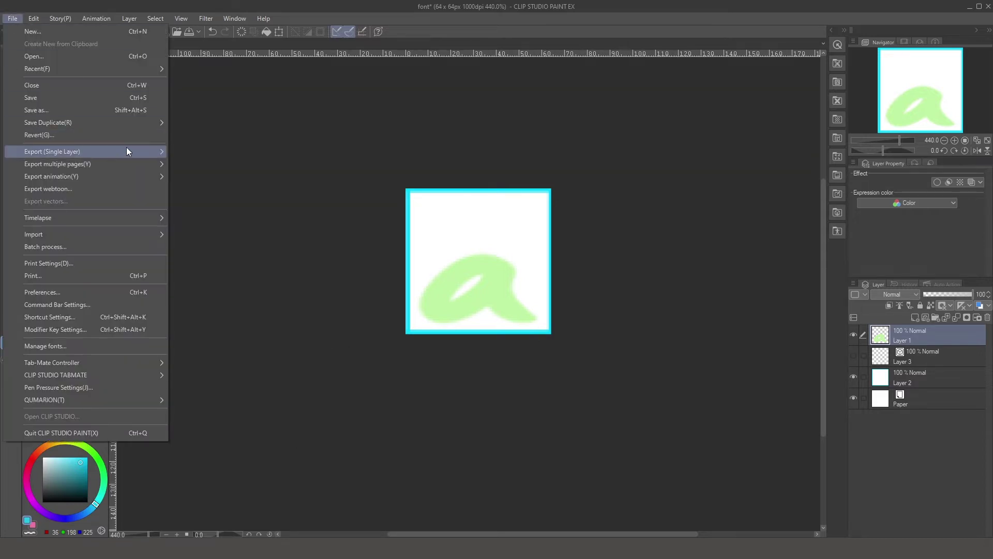
mouse_move(136, 151)
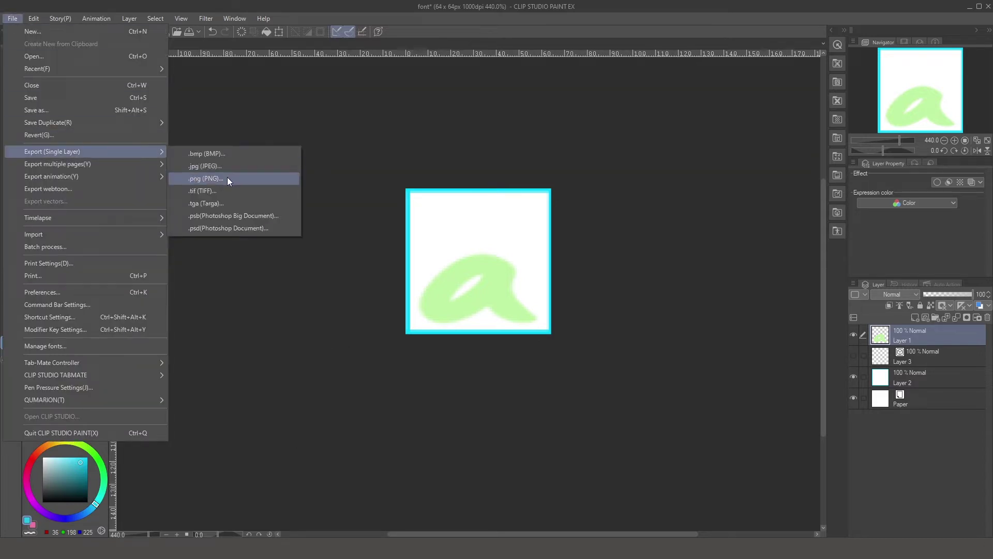
left_click(227, 179)
key("Return")
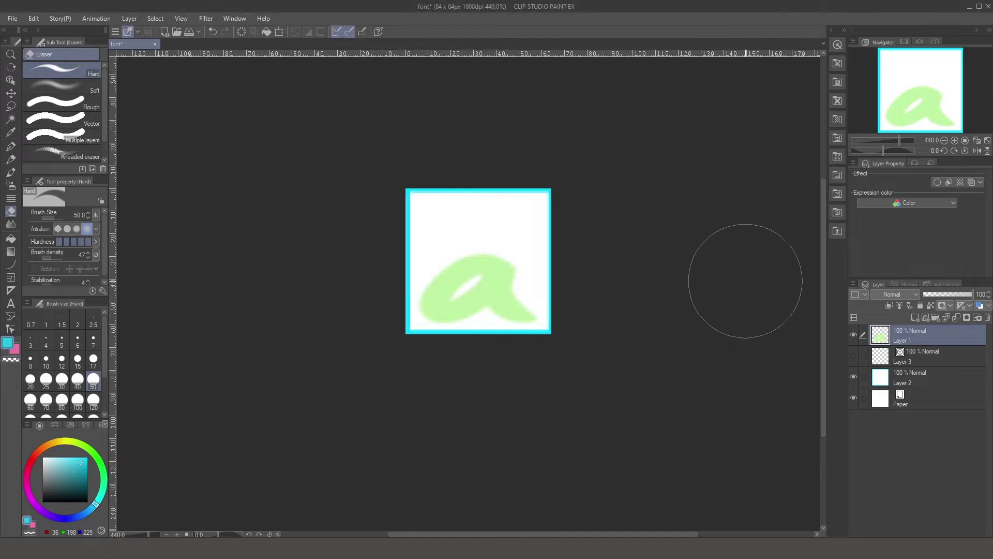
Step: Undo the crop to restore the full 971×1602 font sheet
key("ctrl+z")
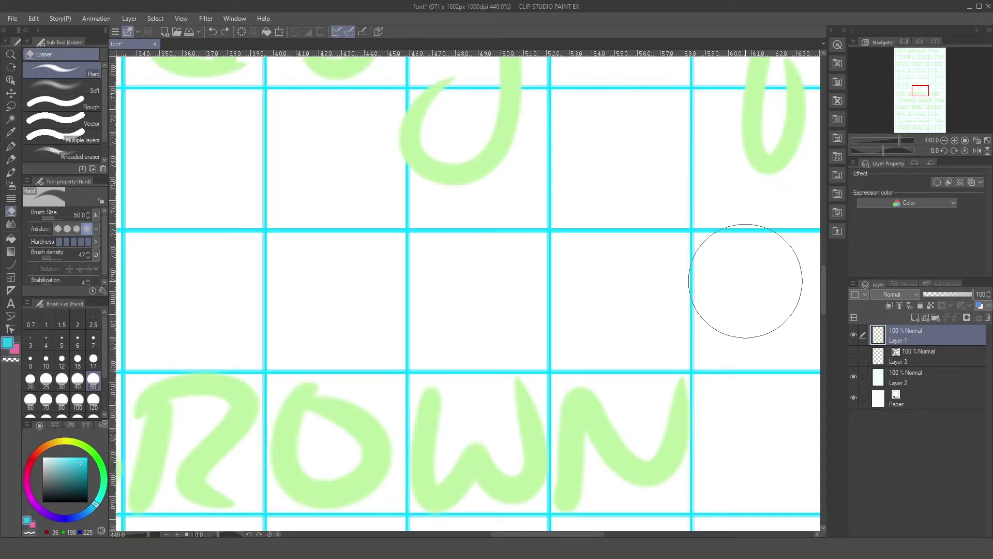
scroll(594, 304, "down", 4)
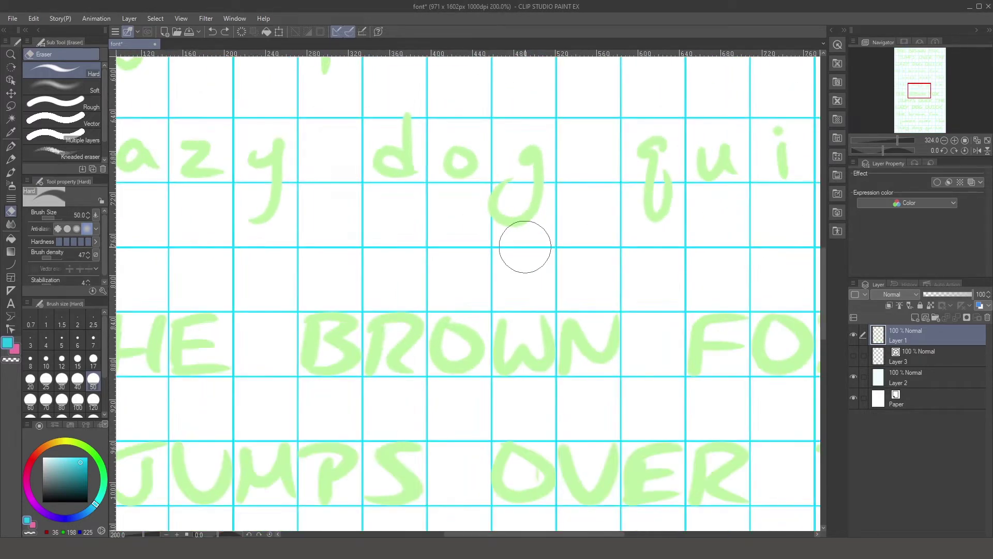
scroll(517, 257, "down", 5)
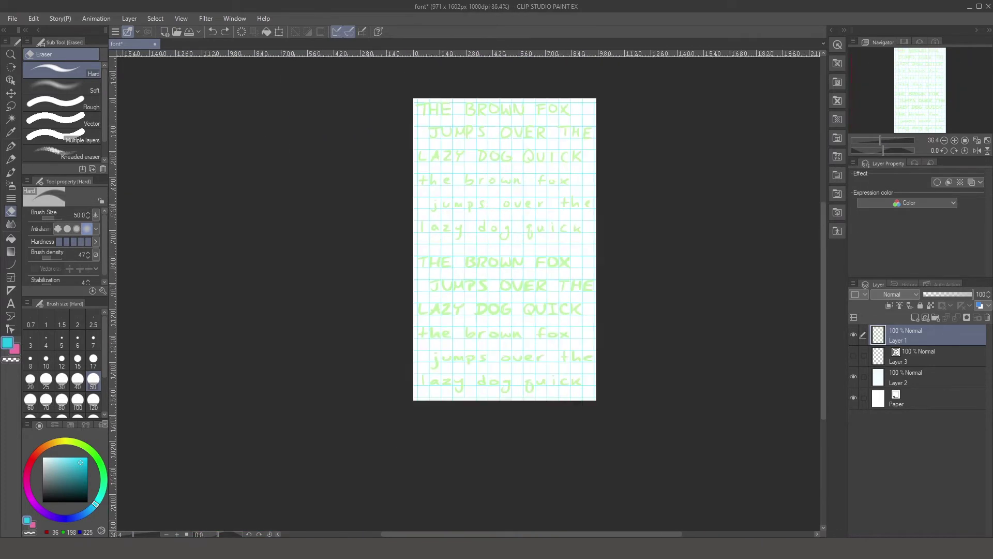
scroll(507, 375, "up", 4)
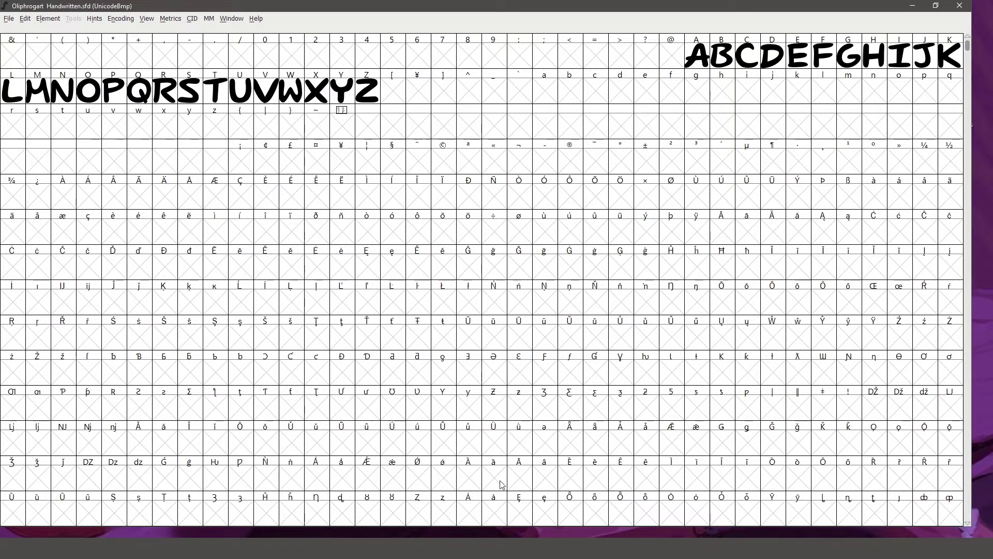
Step: Delete a large block of placeholder glyph cells, then open the lowercase a glyph
left_click_drag(556, 308, 567, 89)
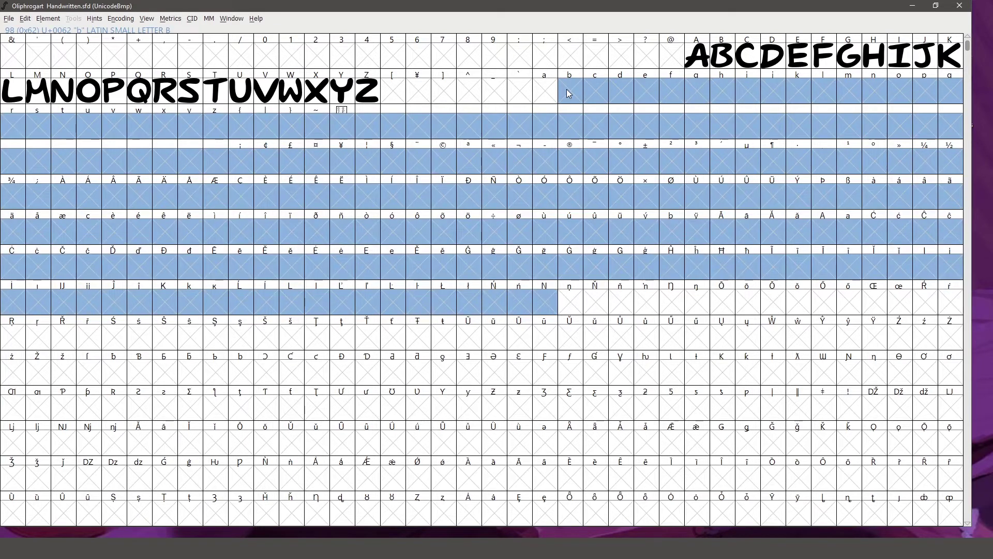
key("Delete")
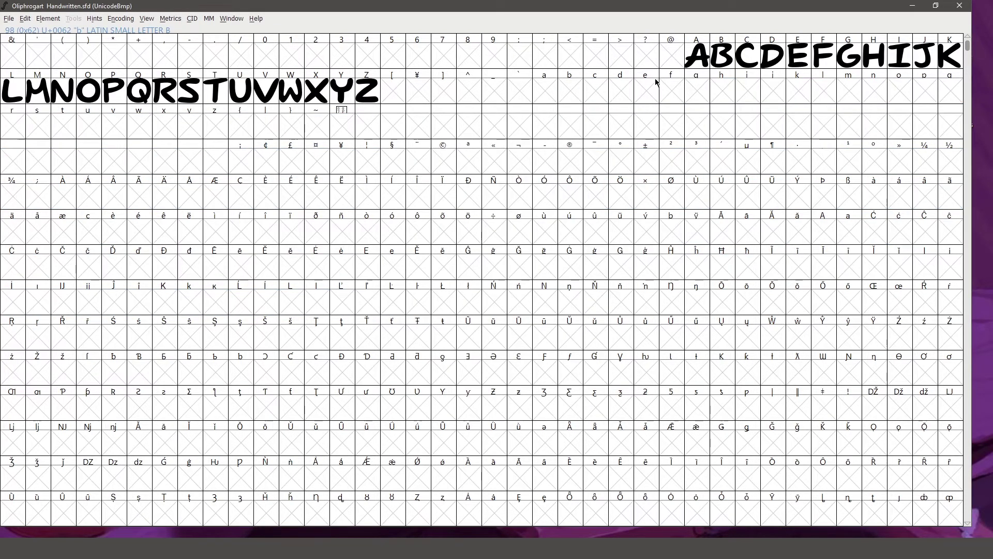
double_click(545, 91)
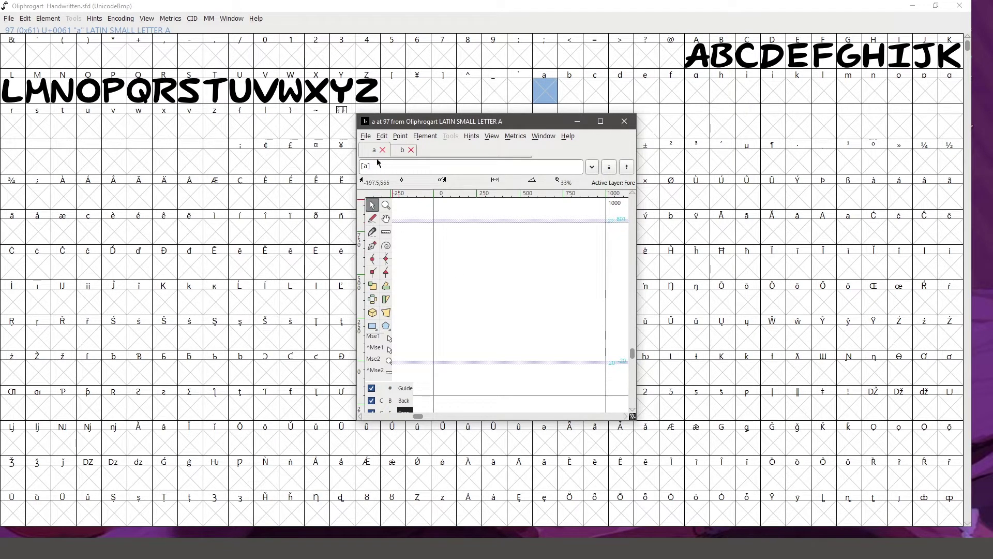
Step: Import Letters/A_lowercase.jpg as the a glyph's background image, then move to q
left_click(367, 137)
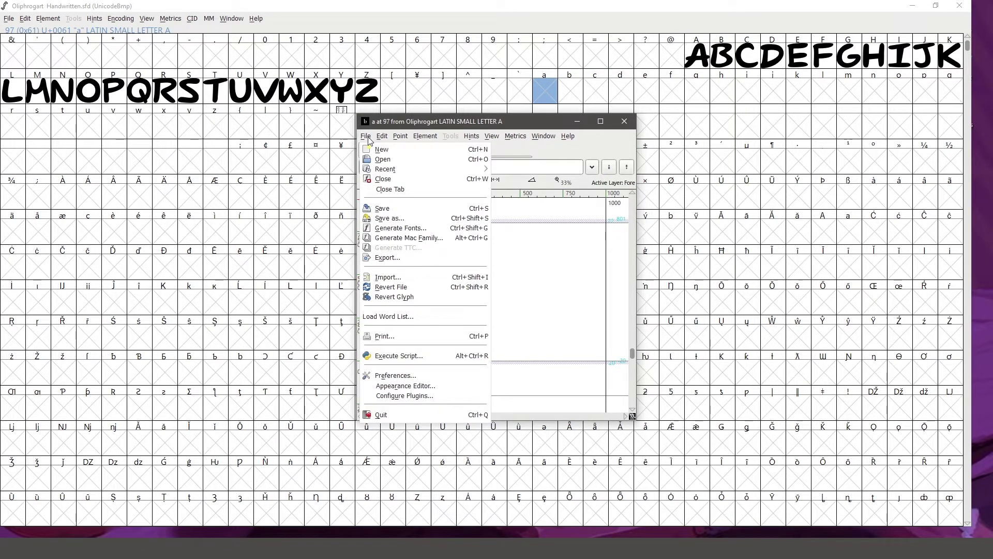
left_click(388, 280)
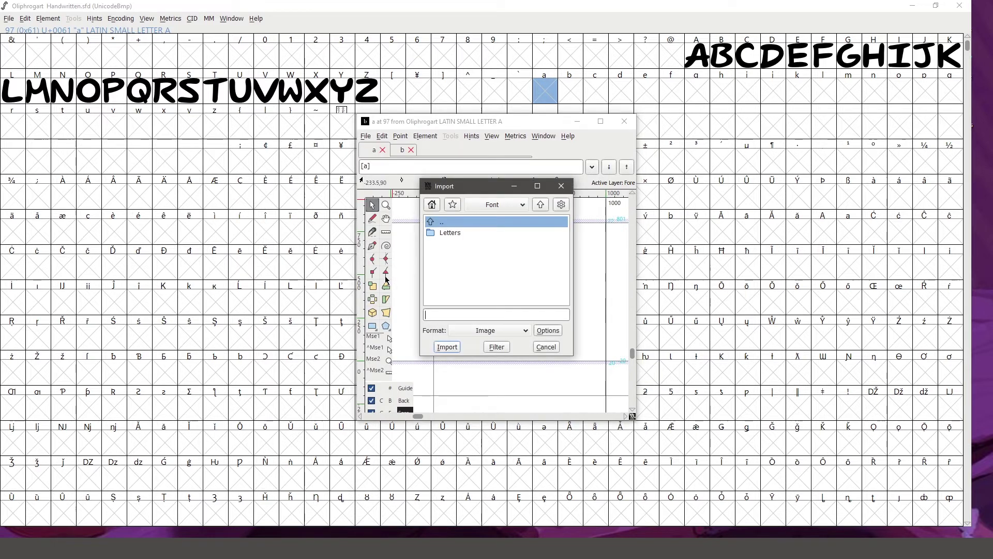
double_click(448, 233)
left_click(457, 249)
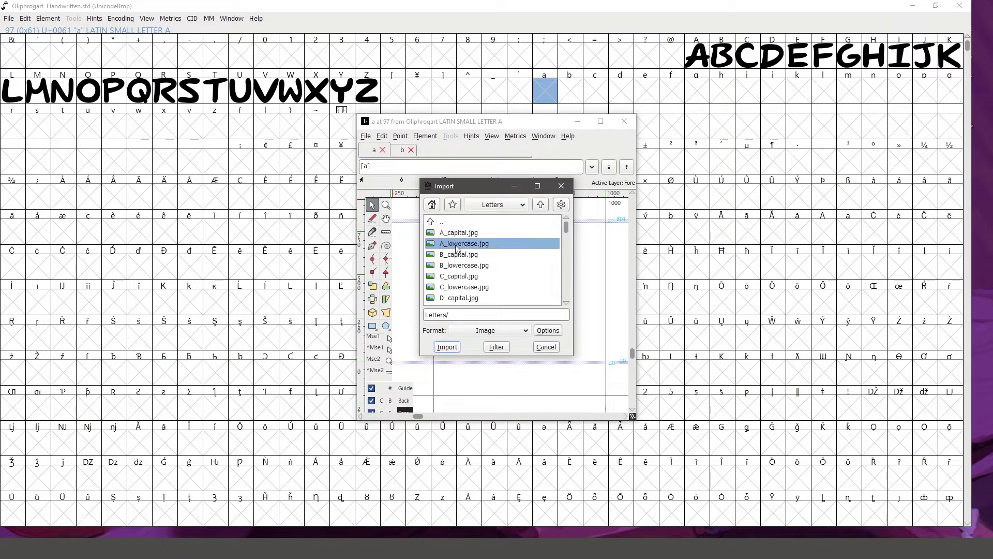
left_click(449, 345)
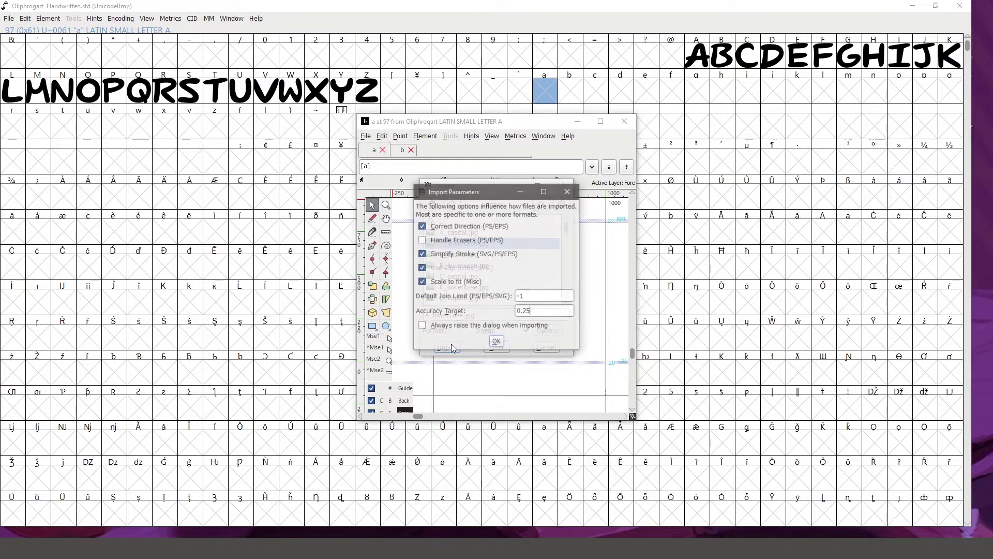
left_click(497, 343)
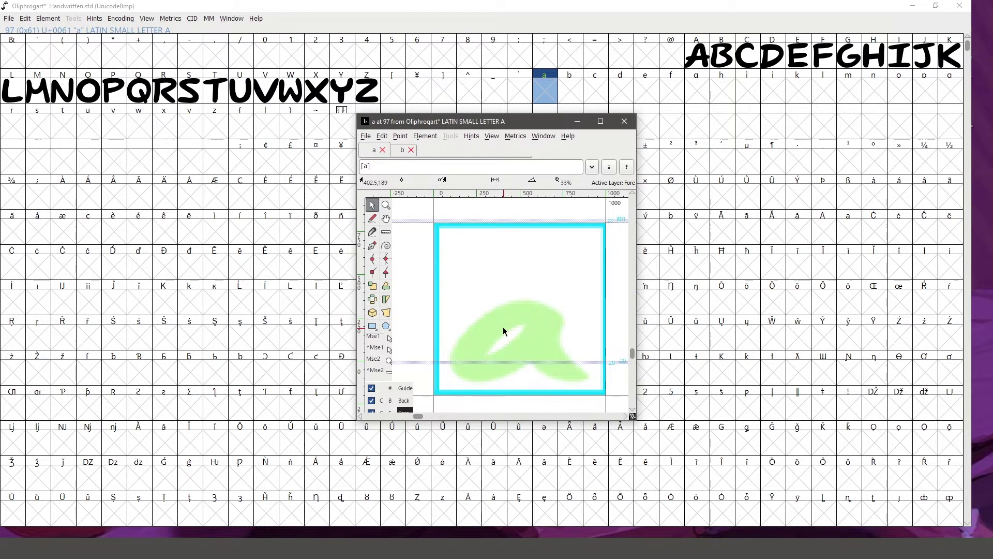
key("ctrl+bracketright")
key("ctrl+bracketright")
key("ctrl+bracketright")
key("ctrl+bracketright")
key("ctrl+bracketright")
key("ctrl+bracketright")
key("ctrl+bracketright")
key("ctrl+bracketright")
key("ctrl+bracketright")
key("ctrl+bracketright")
key("ctrl+bracketright")
key("ctrl+bracketright")
key("ctrl+bracketright")
key("ctrl+bracketright")
key("ctrl+bracketright")
key("ctrl+bracketright")
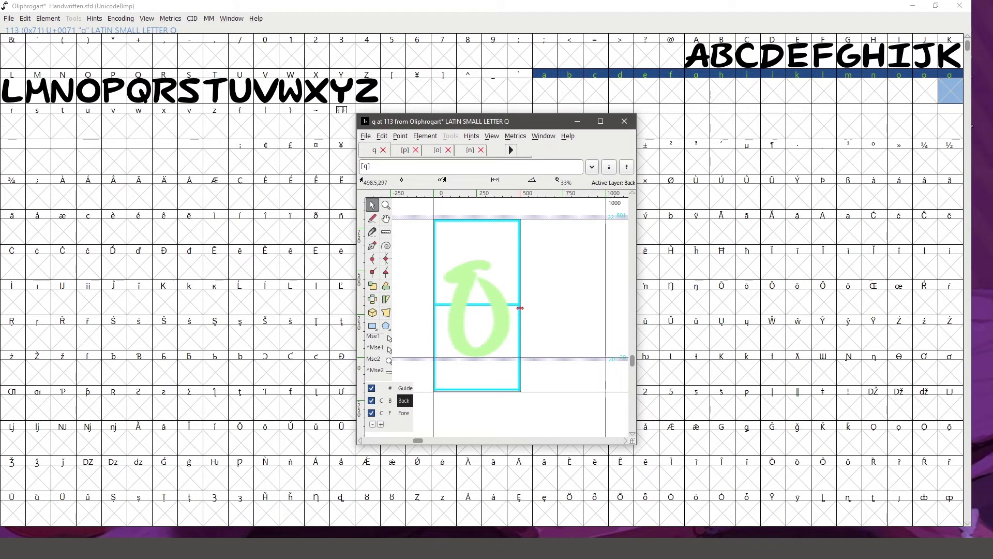
Step: Stretch the q background image wider and taller, then close the q window
left_click_drag(520, 305, 606, 313)
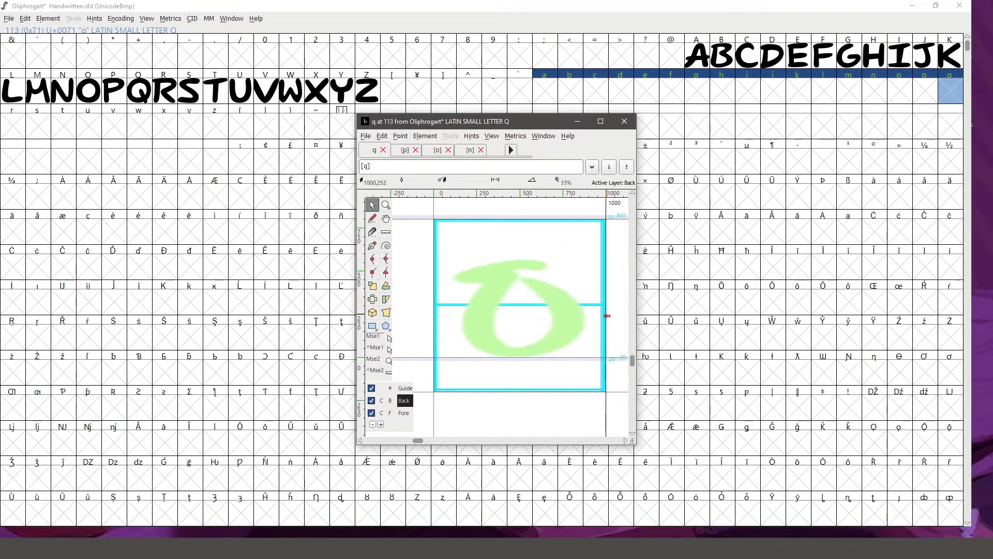
scroll(557, 328, "down", 2)
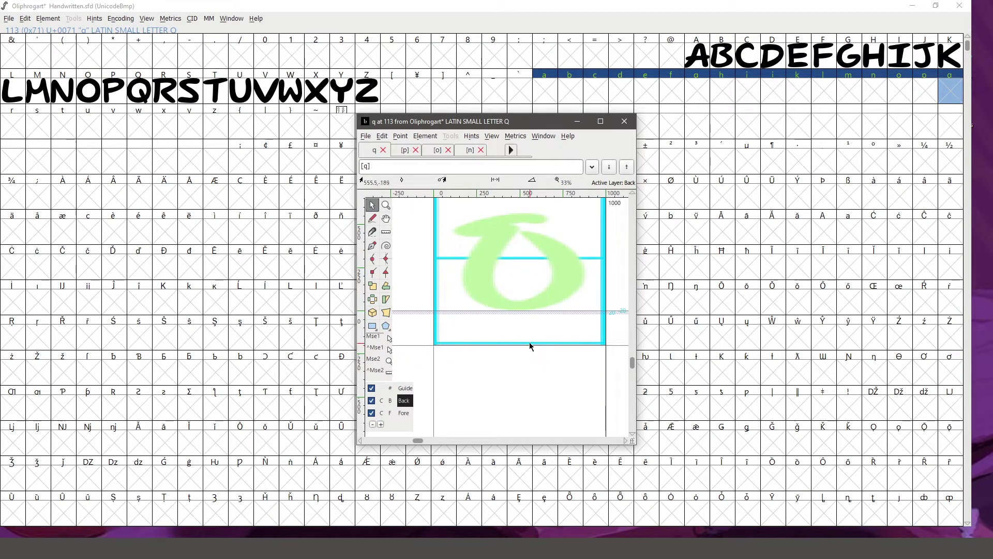
left_click_drag(530, 345, 533, 432)
left_click(625, 121)
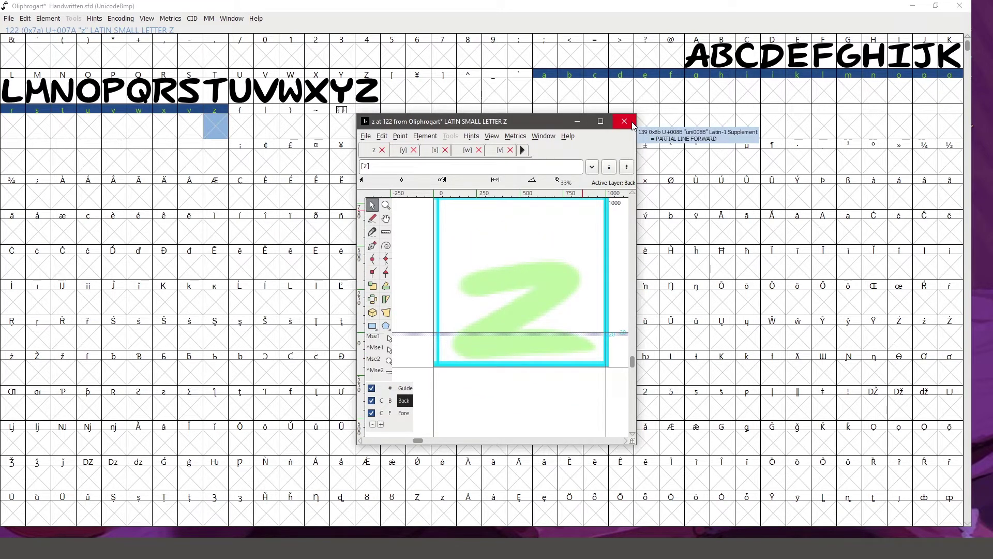
Step: Close the z glyph window and return to the lowercase a glyph
left_click(631, 125)
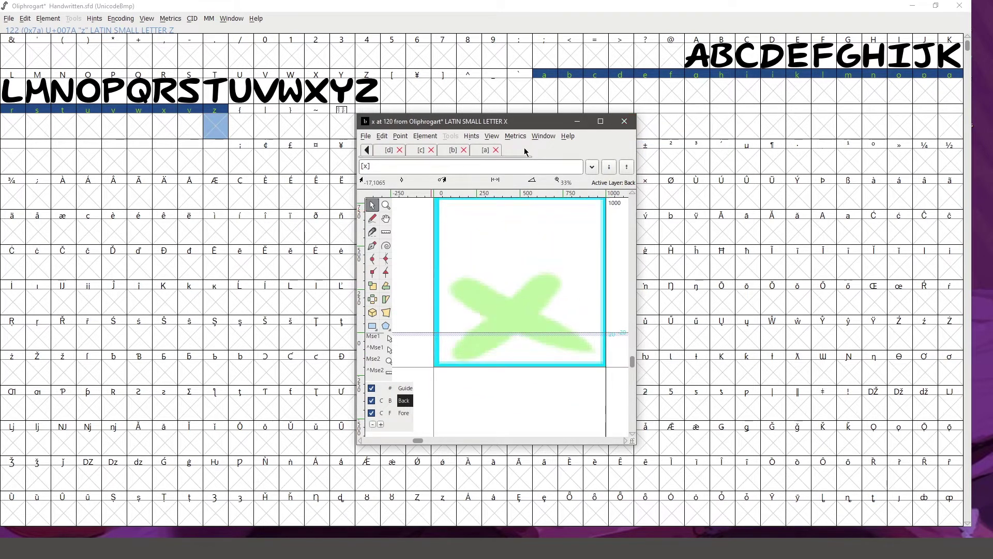
left_click(485, 150)
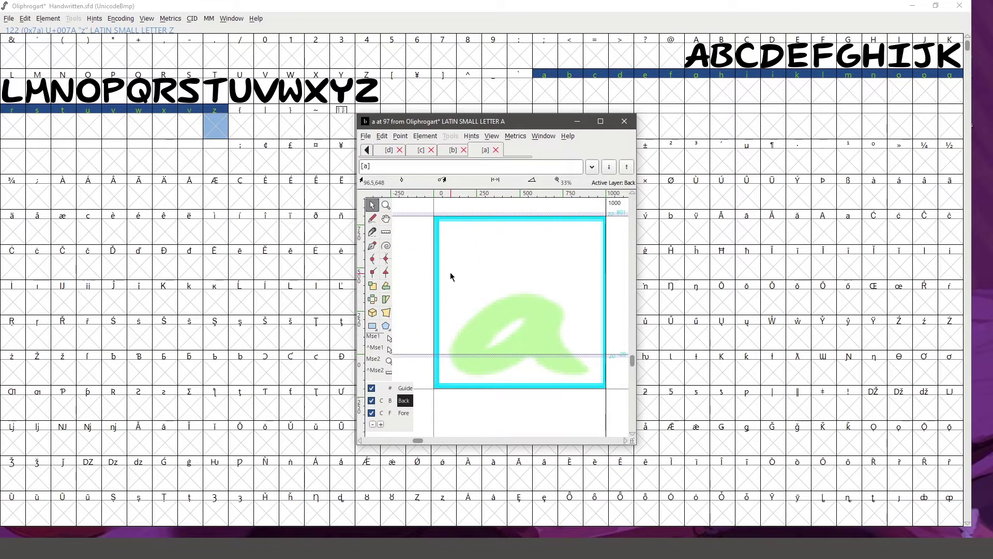
scroll(451, 277, "down", 1)
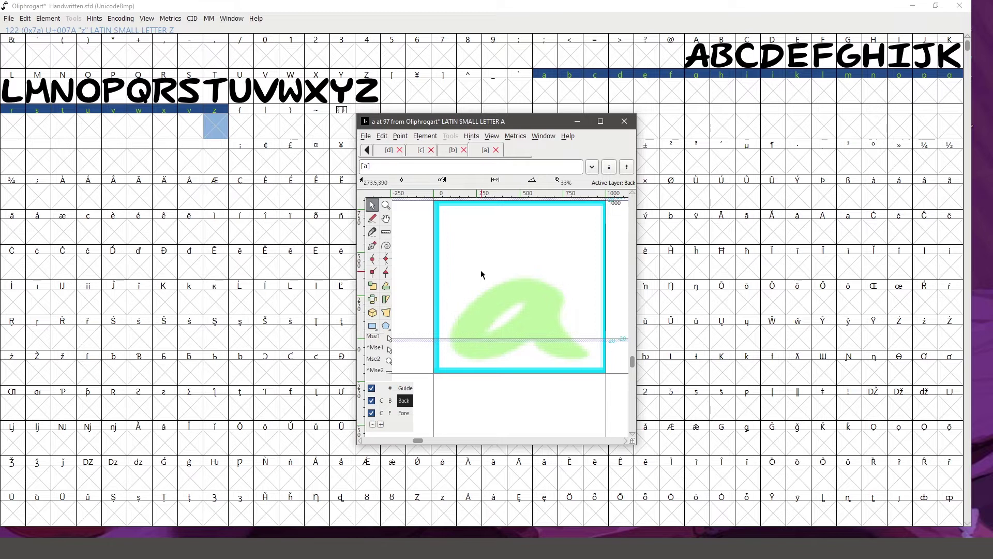
scroll(511, 303, "up", 2)
scroll(511, 303, "down", 2)
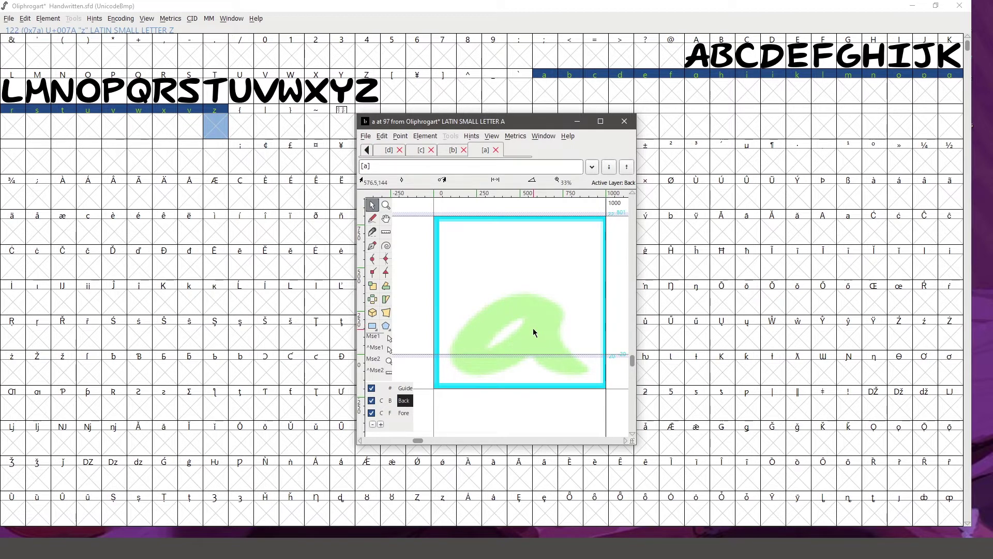
scroll(535, 329, "up", 3, "ctrl")
scroll(534, 331, "down", 4, "ctrl")
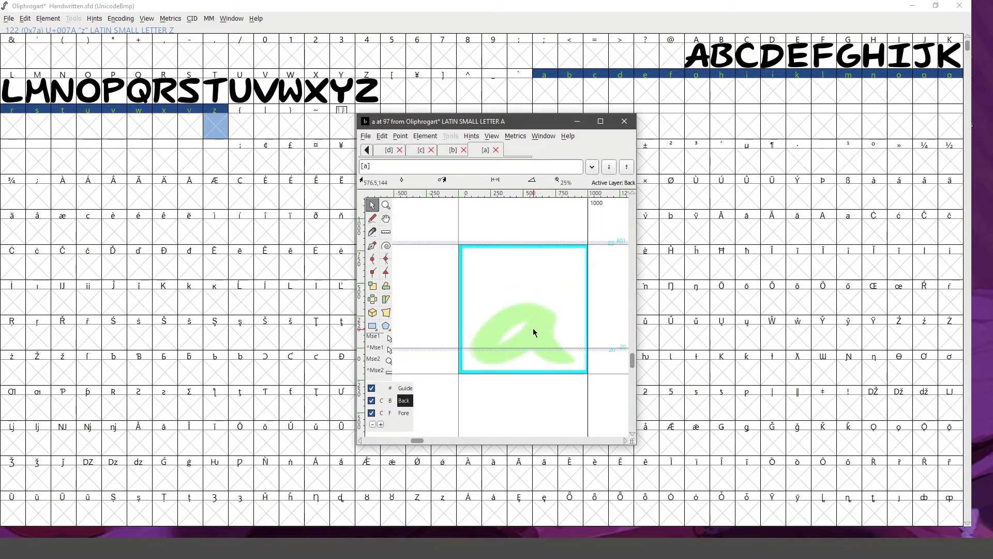
scroll(535, 328, "up", 2, "ctrl")
scroll(534, 329, "down", 1, "ctrl")
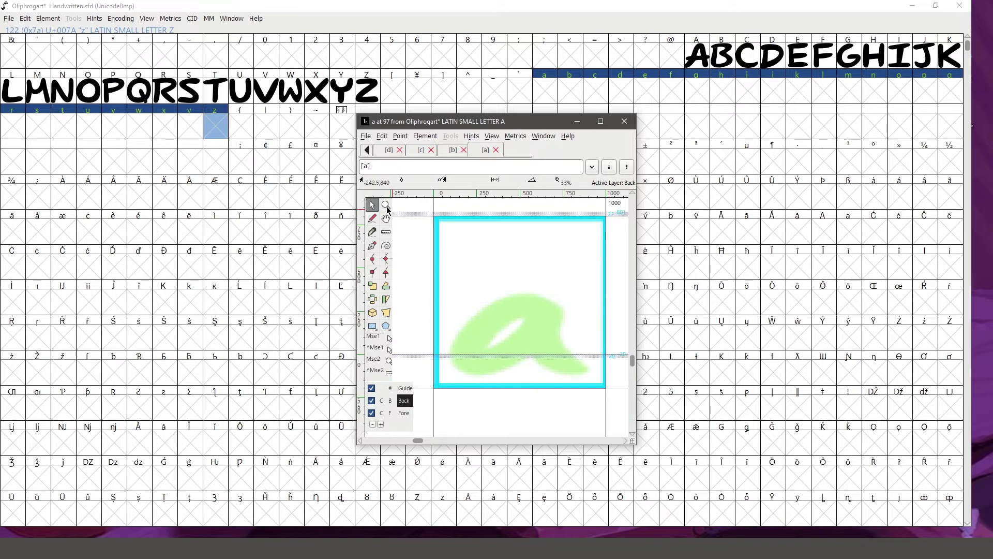
Step: Zoom in and back out on the a glyph with the Magnify tool
left_click(387, 206)
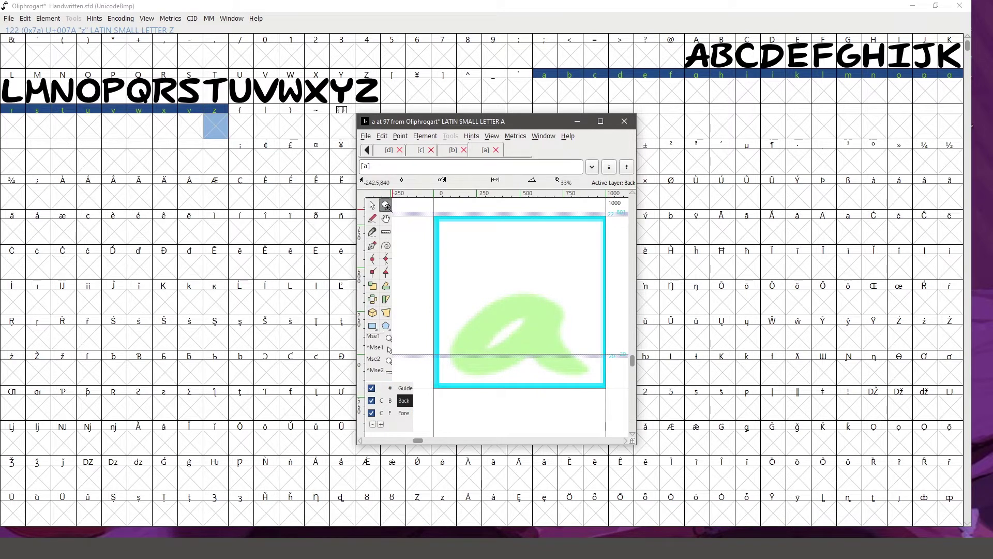
left_click(539, 329)
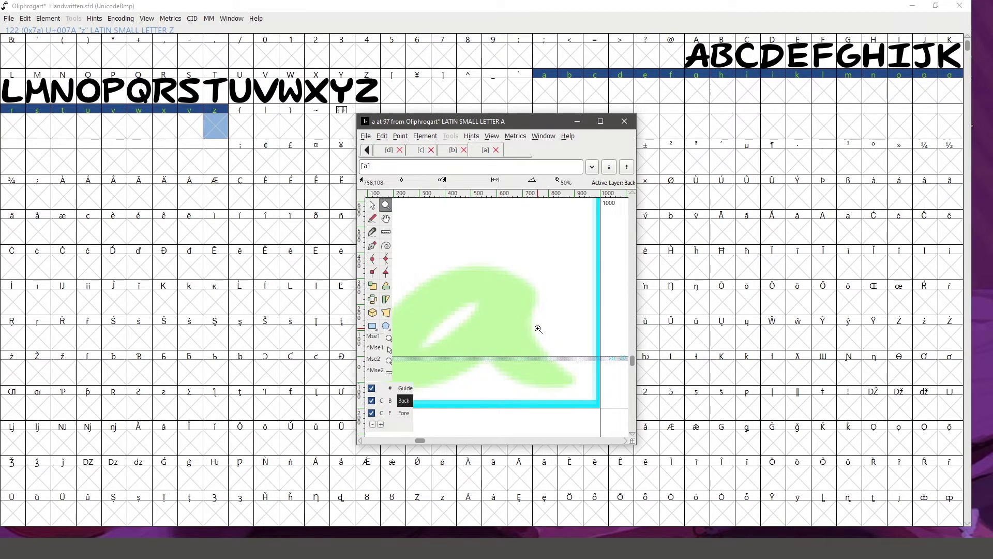
left_click(492, 333)
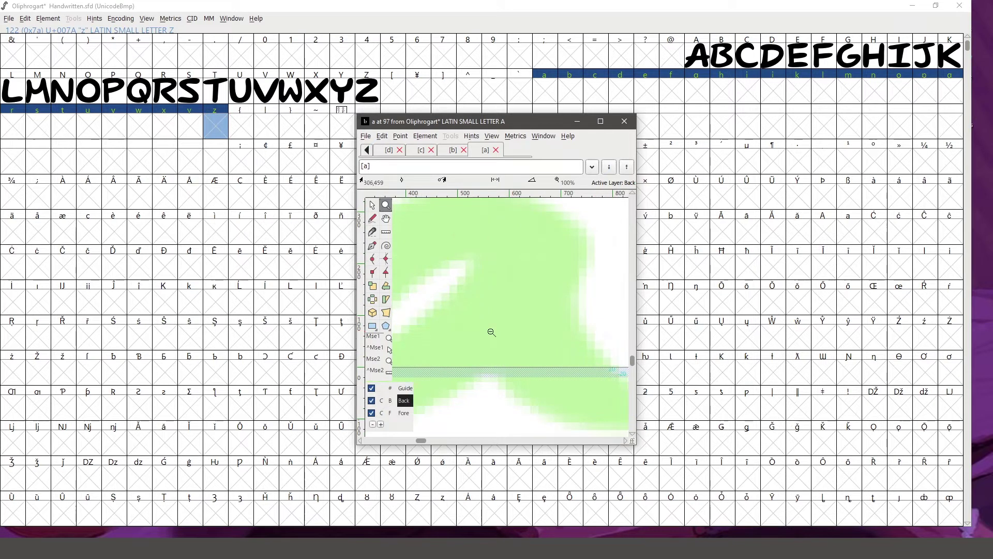
left_click(491, 332, "alt")
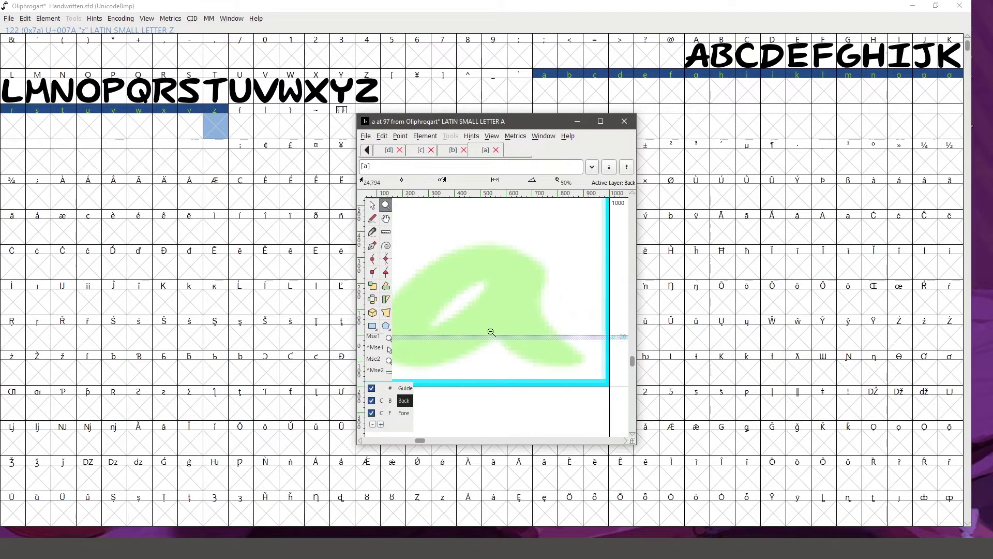
left_click(491, 332, "alt")
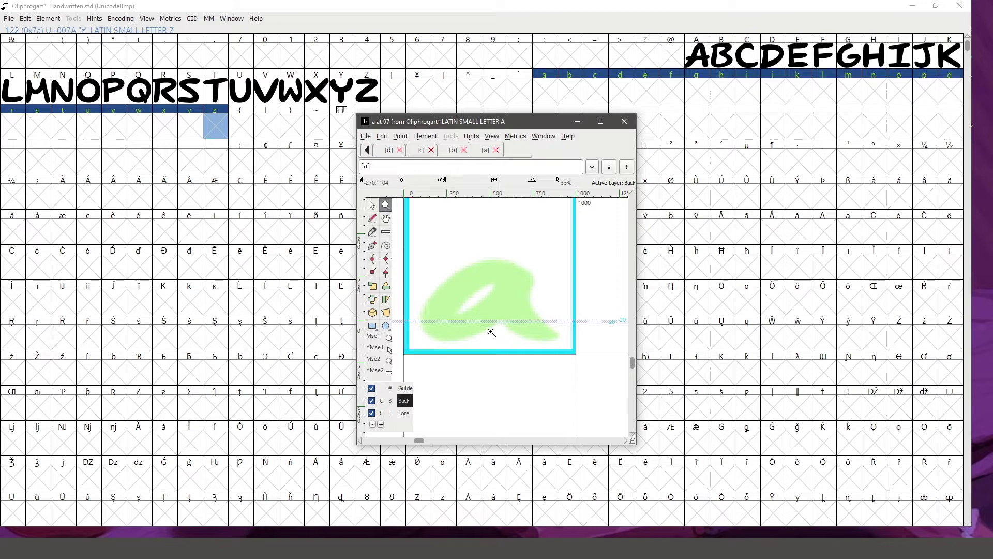
scroll(489, 336, "up", 3)
scroll(487, 336, "down", 3)
scroll(485, 337, "up", 1)
scroll(485, 336, "down", 1)
scroll(485, 336, "up", 5)
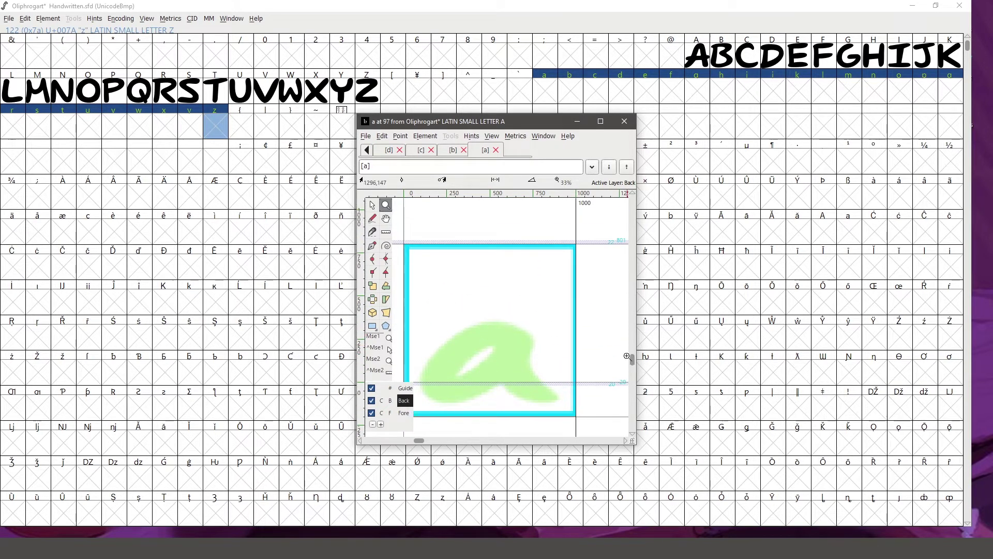
scroll(632, 355, "up", 5)
scroll(631, 355, "down", 7)
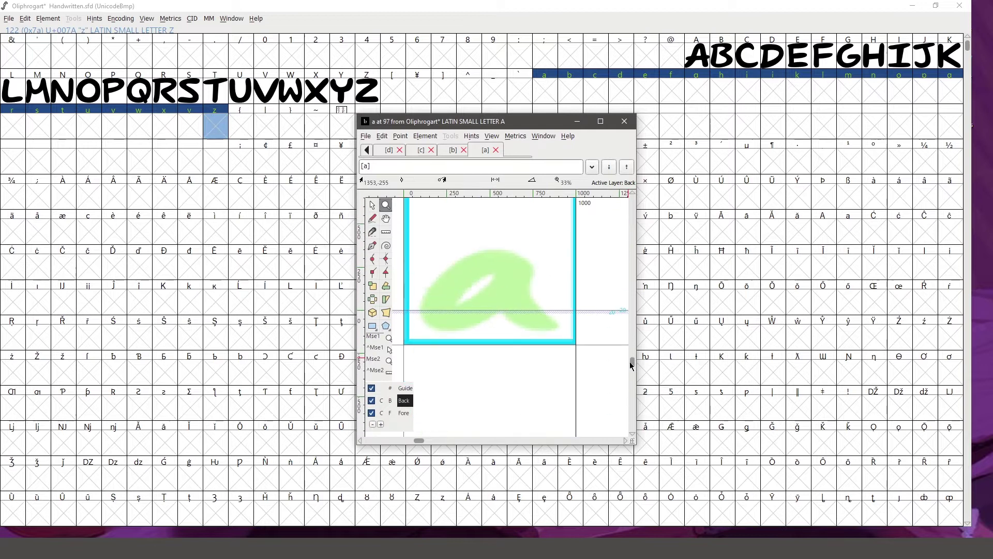
scroll(630, 362, "up", 2)
left_click_drag(419, 443, 418, 443)
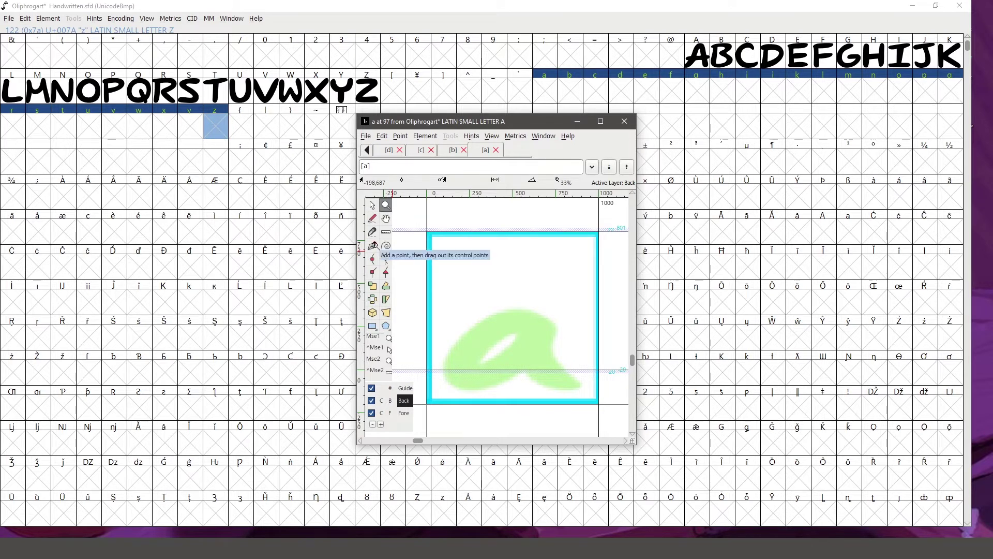
Step: Place curve points at the a's lower left and bend the outline up its left edge
left_click(373, 246)
scroll(502, 378, "down", 1)
scroll(502, 428, "up", 1)
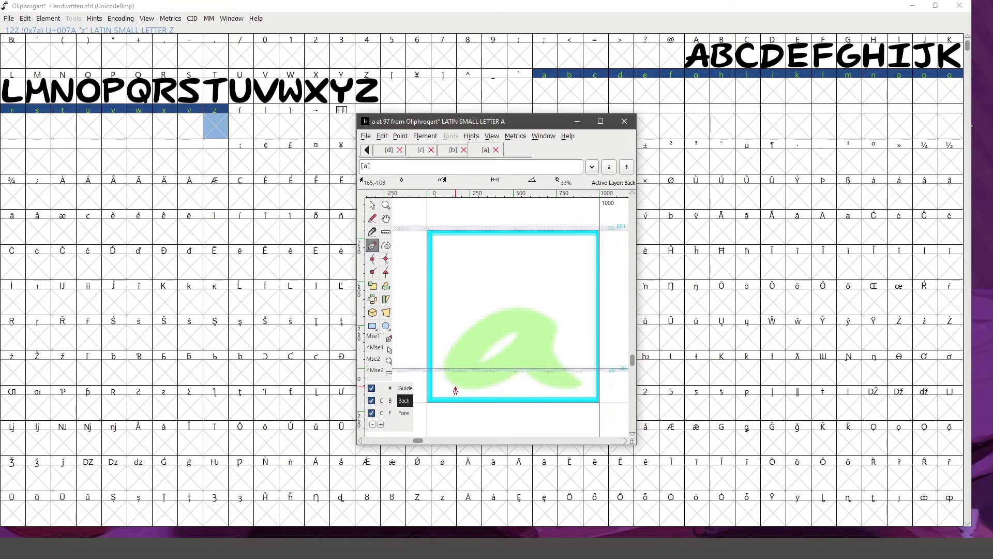
left_click_drag(456, 391, 456, 393)
scroll(456, 393, "up", 1)
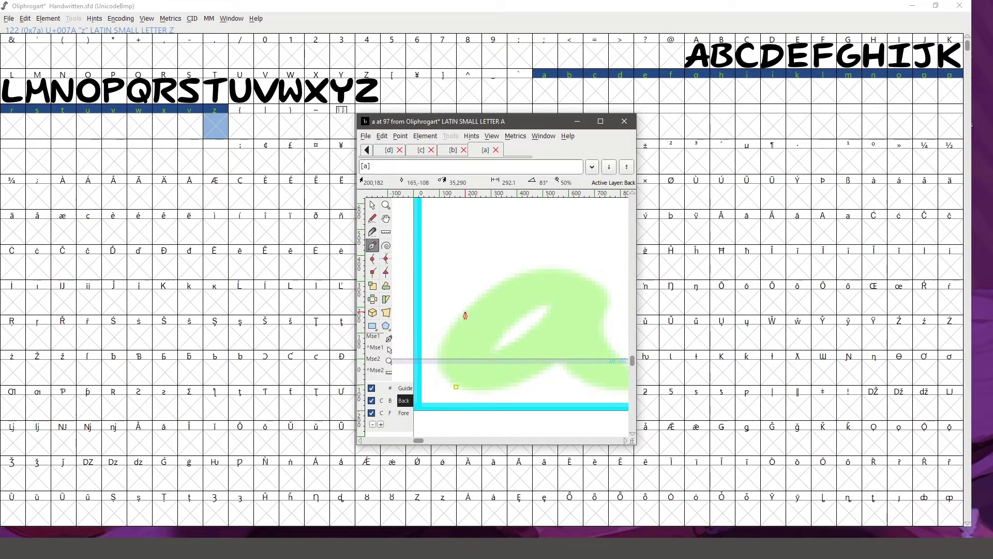
left_click(466, 314)
left_click_drag(466, 314, 520, 258)
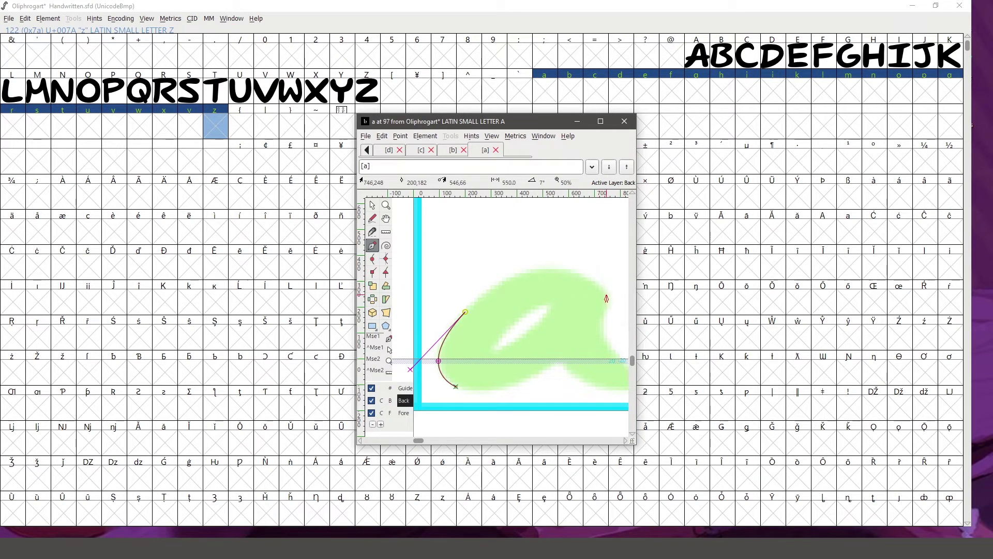
Step: Continue the outline over the top, down the right side and along the bottom, then preview it filled
left_click_drag(607, 294, 634, 335)
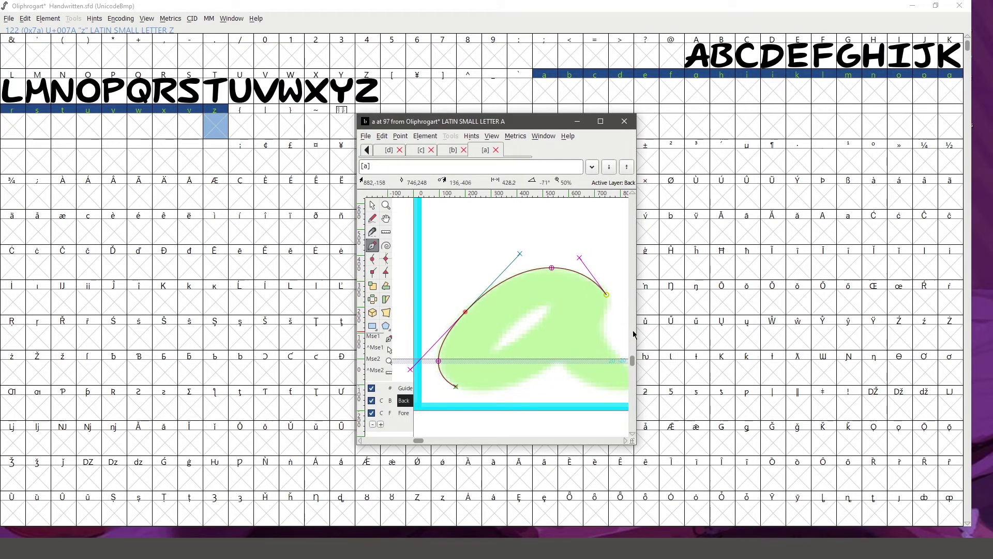
scroll(476, 303, "down", 1, "ctrl")
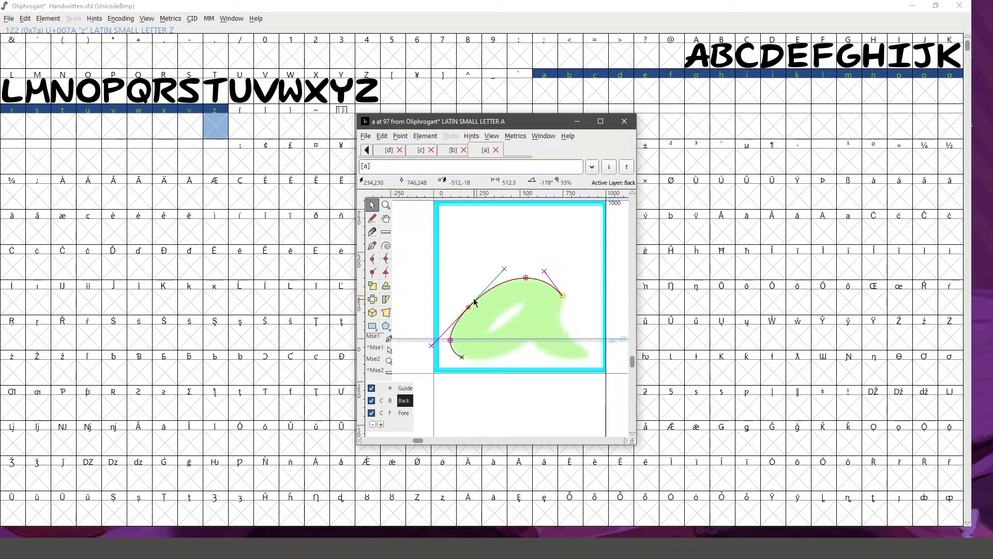
mouse_move(567, 307)
left_mouse_down()
mouse_move(591, 355)
mouse_move(449, 348)
left_mouse_up()
left_click(566, 331)
left_click(587, 355)
left_click(578, 363)
left_click(562, 359)
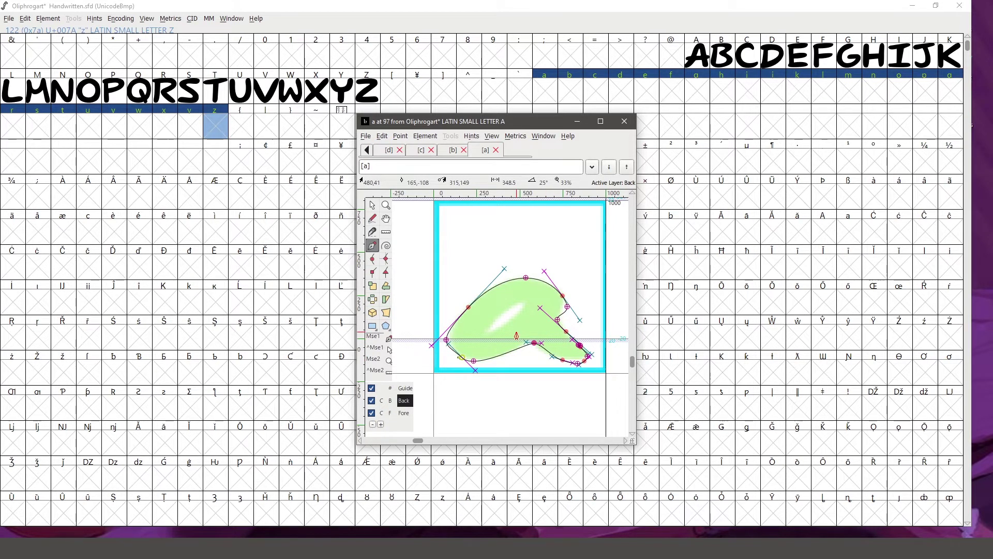
key("space")
Step: Drag the lower-left curve's control handle so it fits the green sketch
left_click(371, 207)
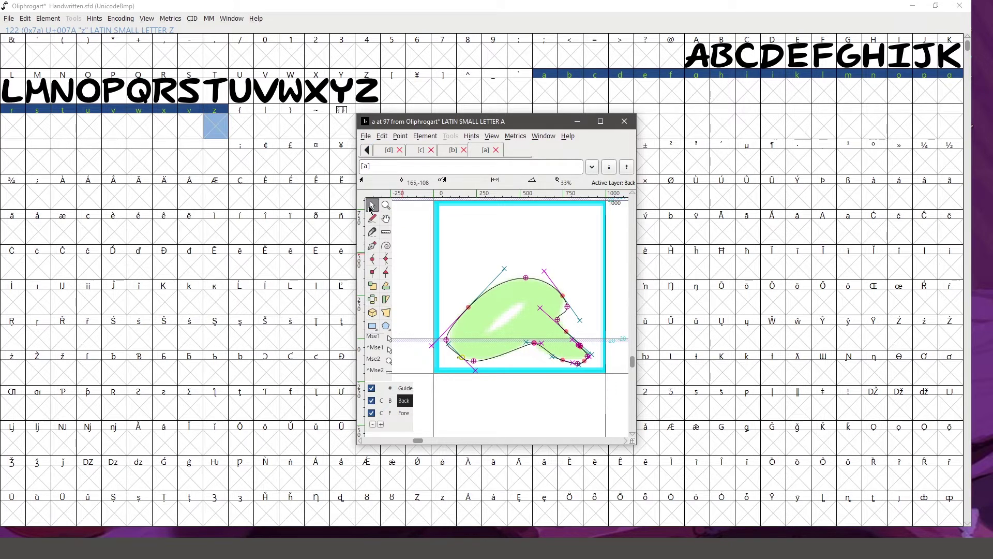
scroll(462, 364, "up", 3)
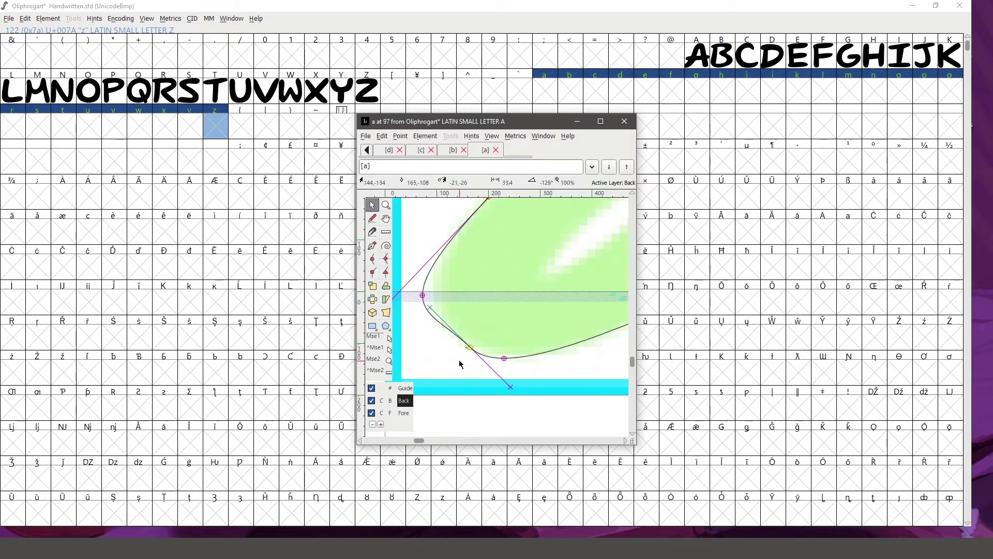
left_click(511, 388)
left_click_drag(431, 311, 569, 384)
Step: Pull the right-side curve handle up-left and shift the right-side points right to match the trace
scroll(432, 350, "up", 3)
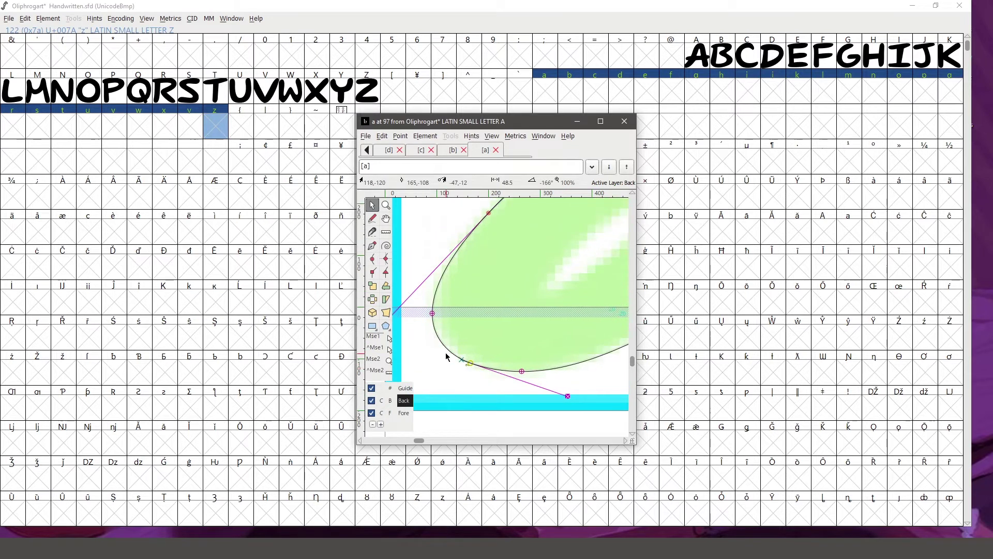
scroll(410, 309, "down", 1)
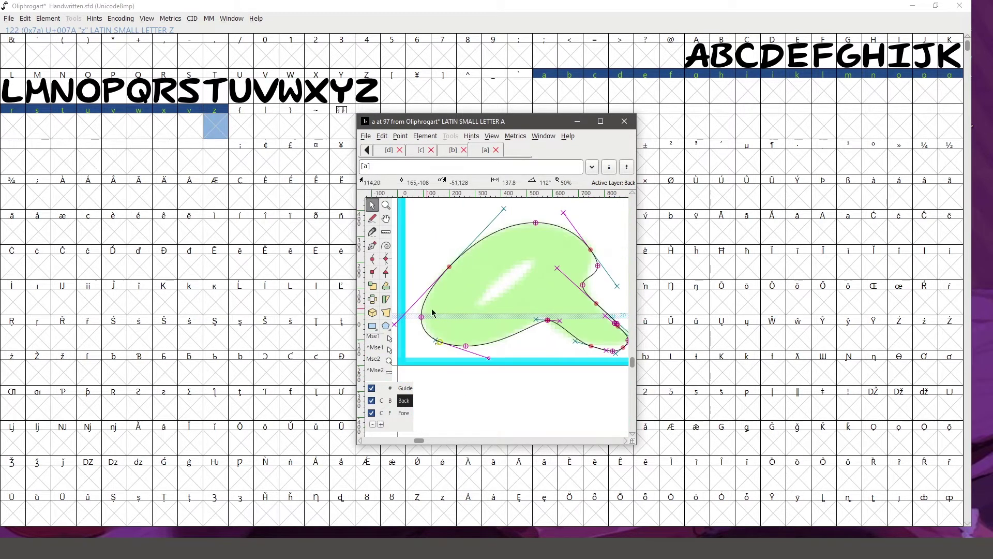
scroll(613, 251, "up", 1)
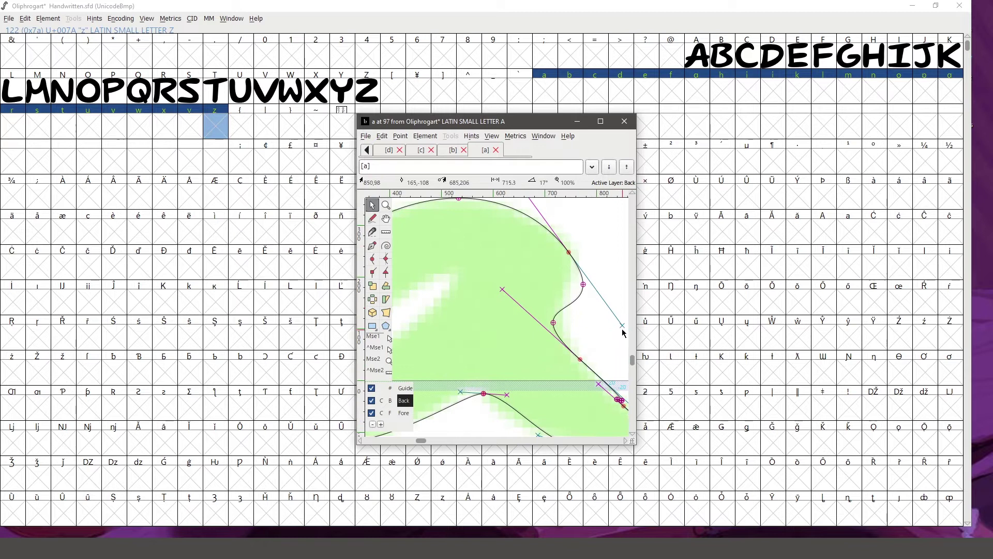
left_click_drag(622, 326, 596, 283)
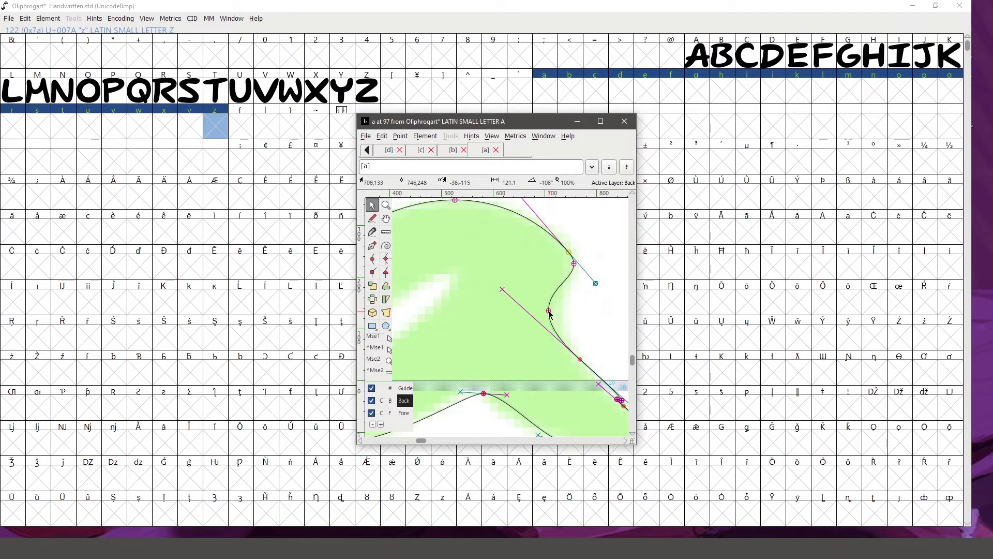
left_click_drag(549, 311, 562, 314)
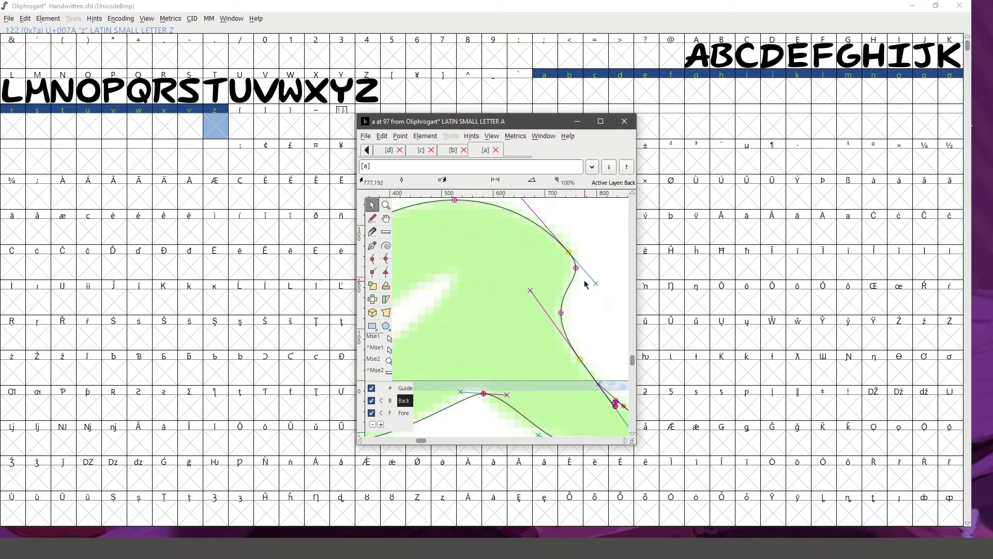
left_click_drag(564, 316, 573, 319)
Step: Fit the whole glyph in view, smooth the right curve further, and preview the filled a
key("ctrl+f")
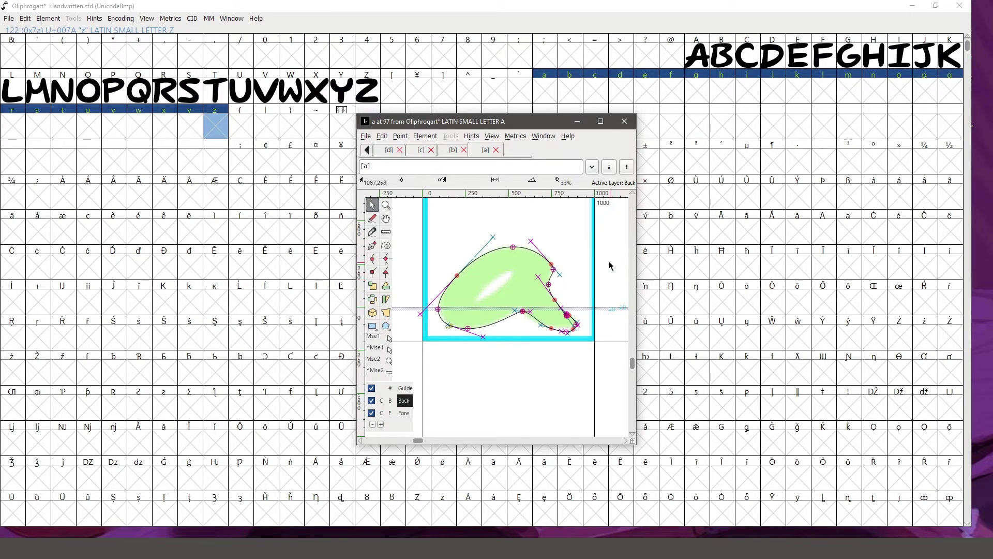
scroll(537, 283, "up", 3)
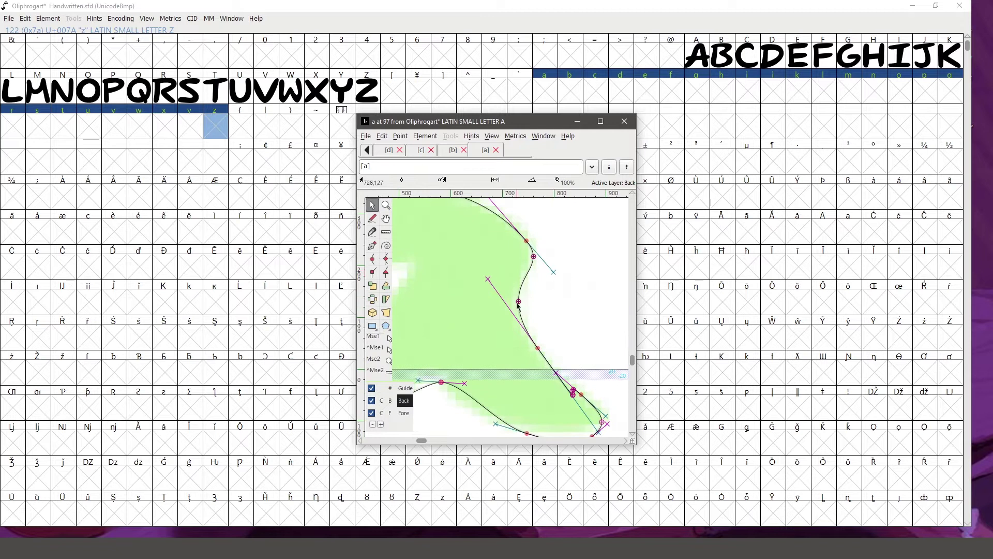
left_click_drag(520, 304, 529, 307)
left_click_drag(554, 272, 533, 259)
scroll(604, 329, "down", 3)
key("grave")
scroll(601, 282, "up", 3)
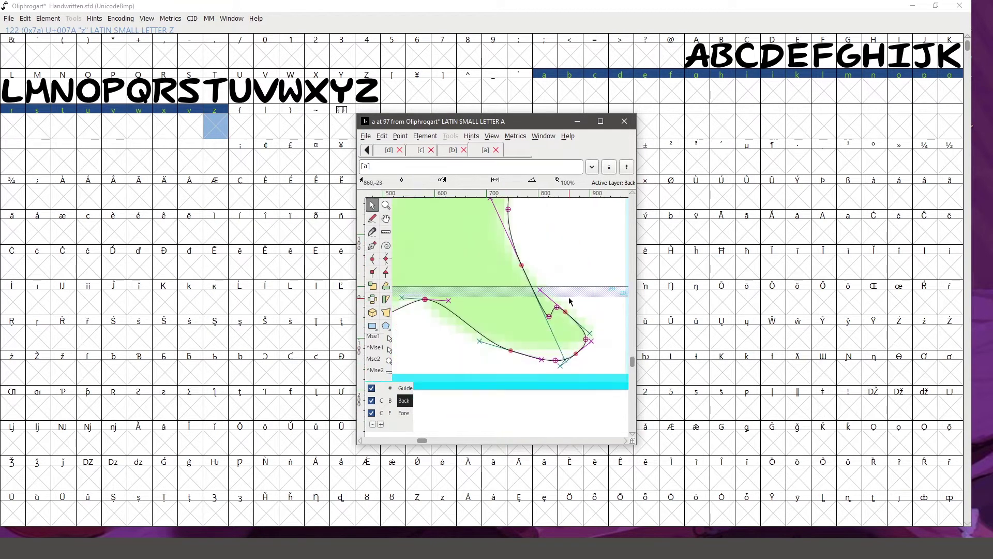
key("grave")
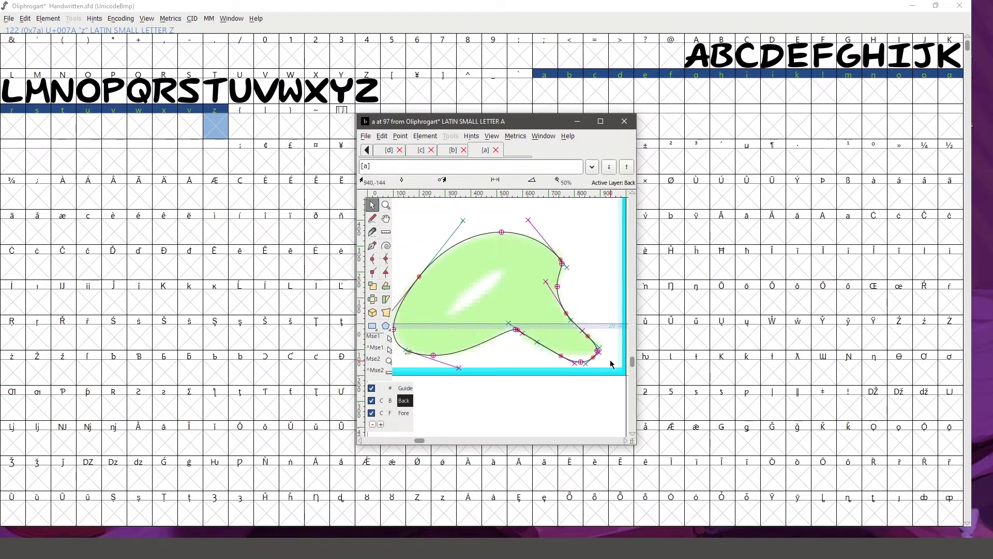
scroll(576, 299, "up", 1)
scroll(576, 299, "down", 5)
key("grave")
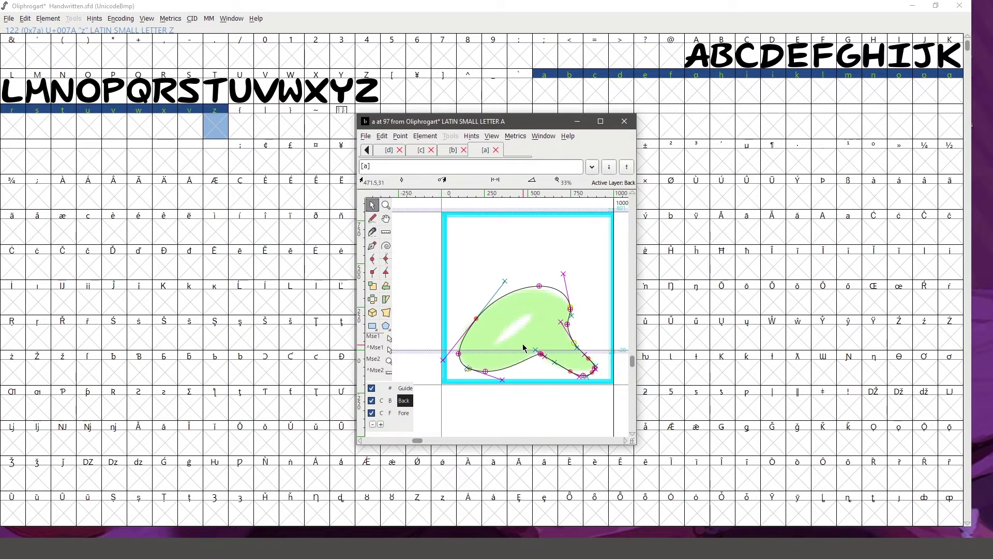
Step: Draw a closed inner counter contour inside the lowercase a with the Pen tool
key("space")
scroll(511, 340, "up", 1)
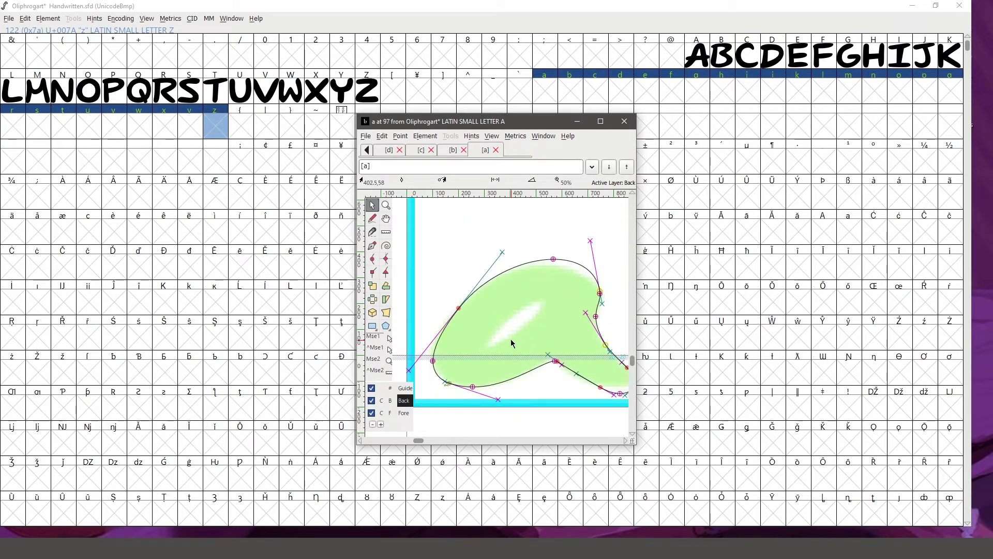
left_click(372, 247)
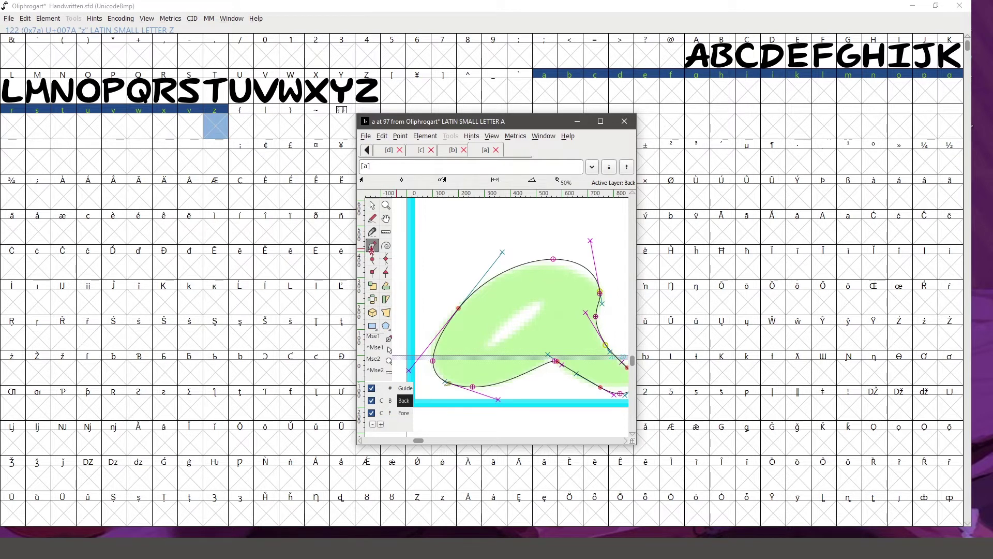
left_click(541, 305)
left_click_drag(488, 352, 473, 380)
left_click(541, 305)
Step: Reshape the counter's curve to match the sketch's hole and preview the filled glyph
key("v")
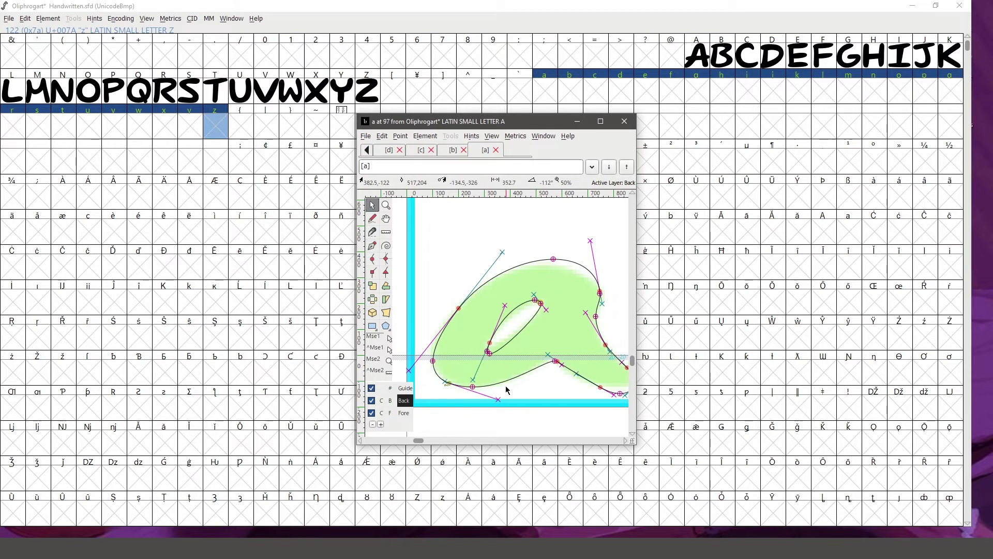
left_click_drag(505, 305, 493, 325)
key("grave")
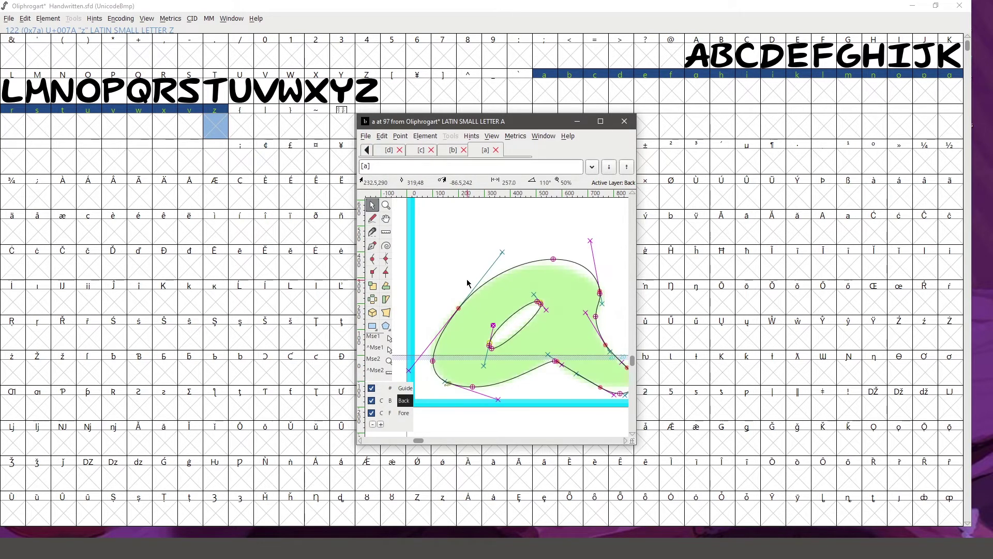
left_click(468, 281, "alt")
key("space")
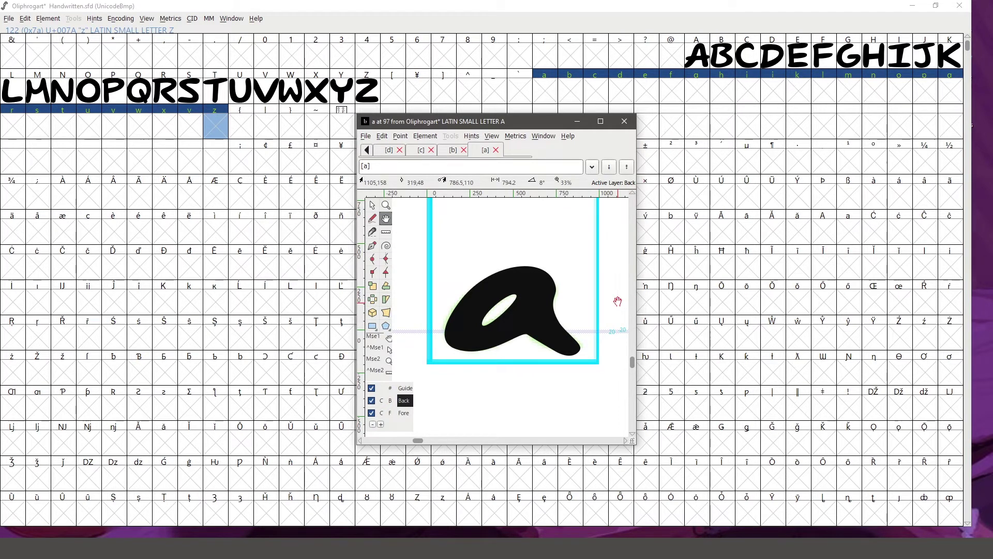
left_click_drag(530, 116, 795, 126)
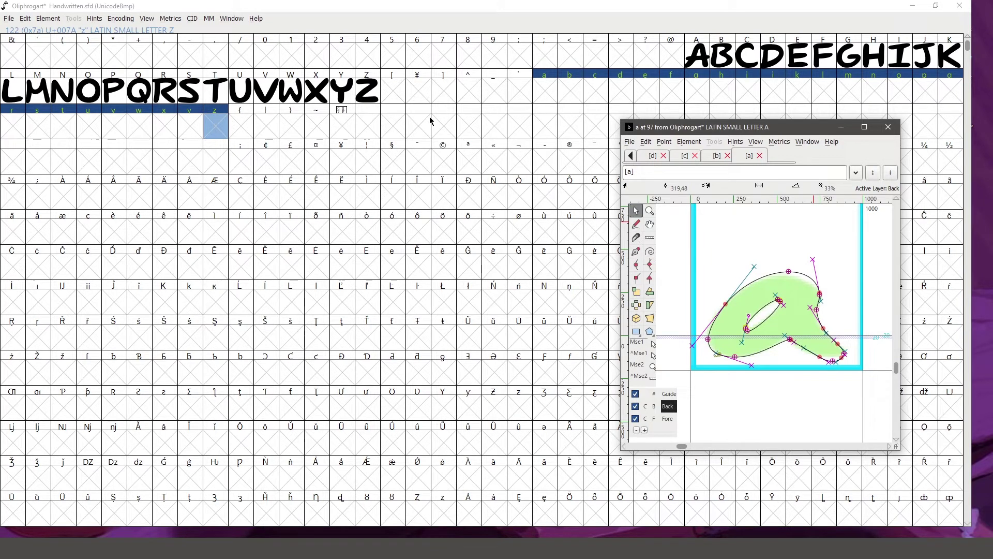
Step: Open a new metrics window and preview the sample text APPLE, then Ba
left_click(172, 21)
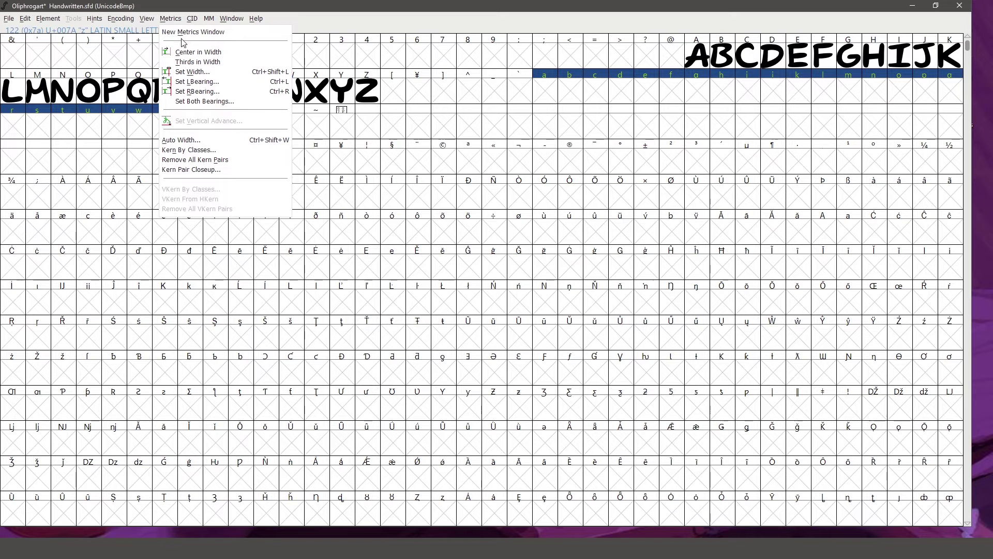
left_click(223, 32)
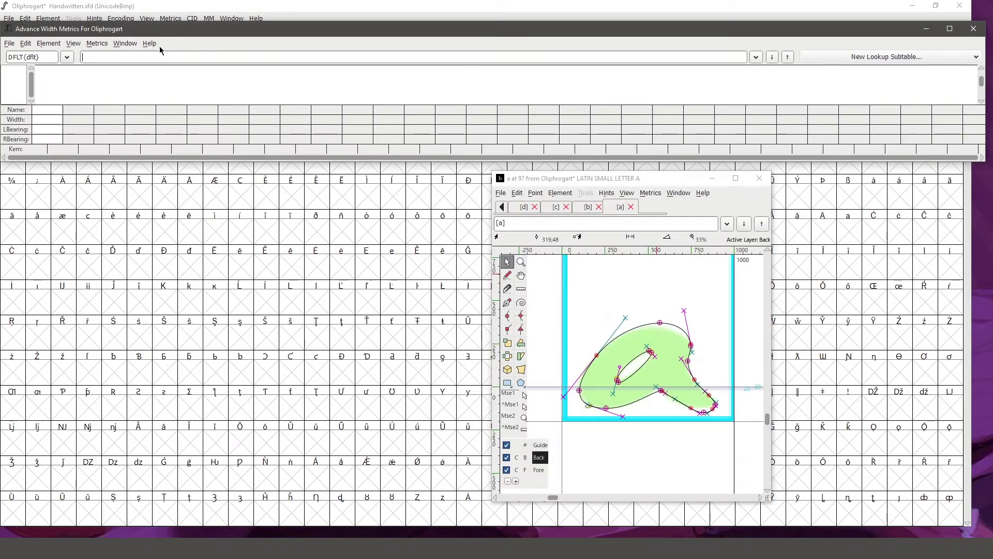
type("APPLE")
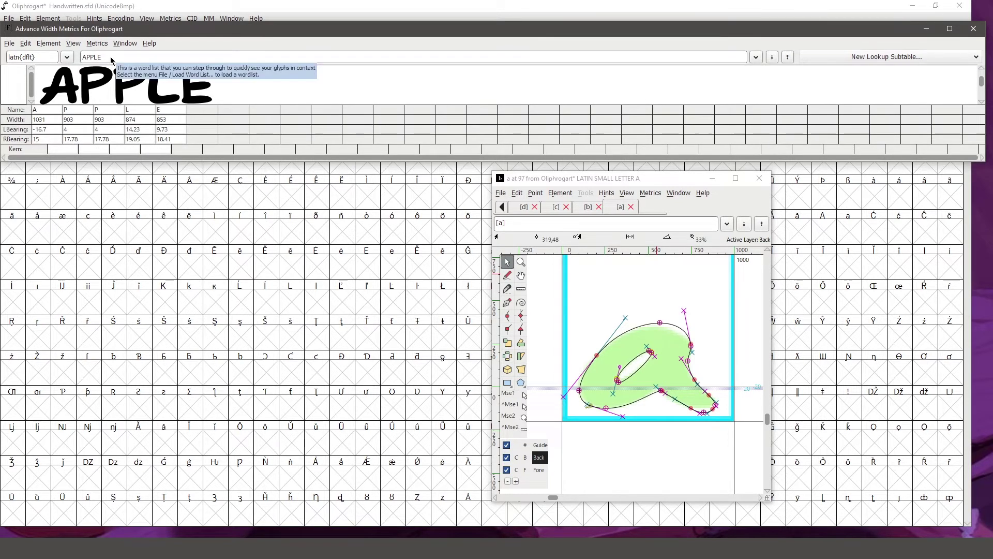
key("BackSpace")
key("BackSpace")
key("BackSpace")
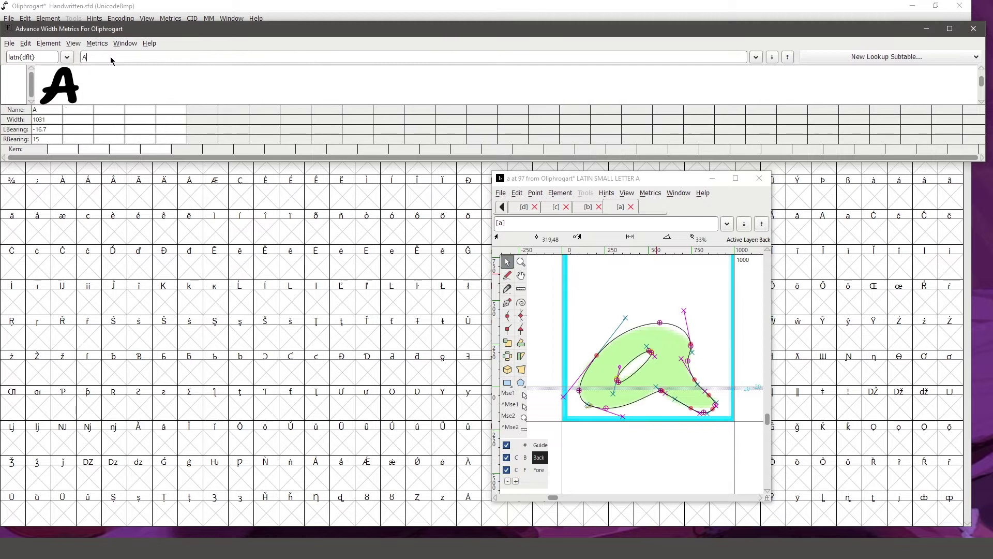
key("BackSpace")
type("B")
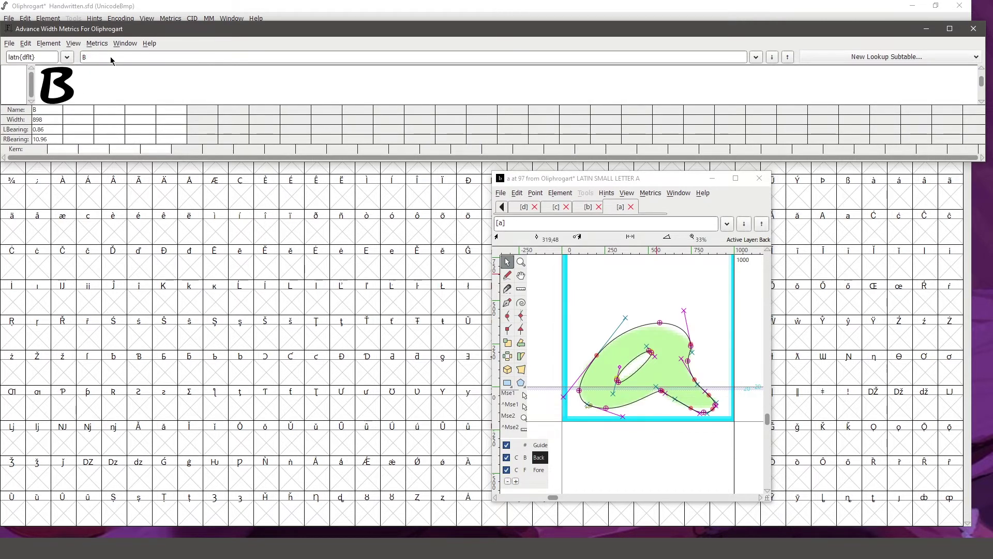
type("a")
left_click(619, 208)
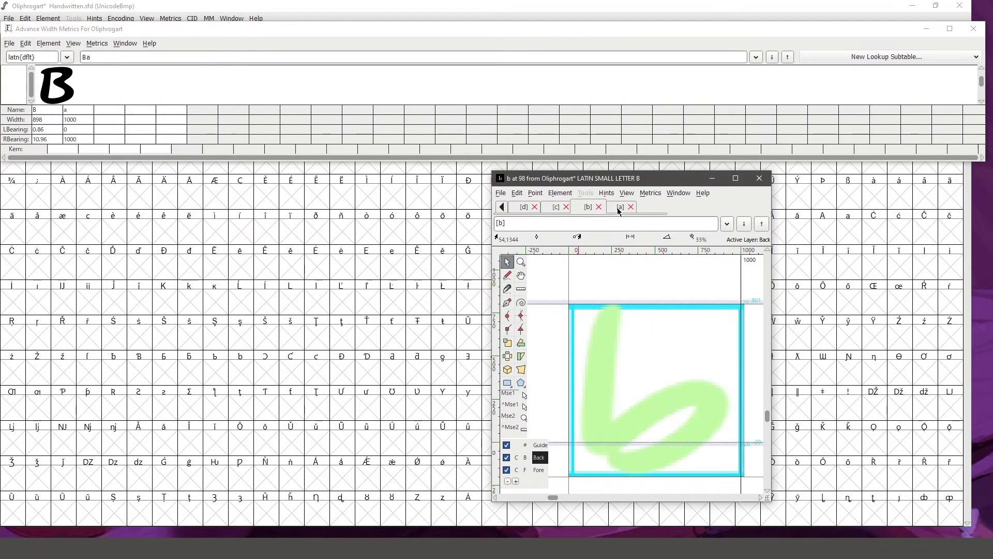
left_click_drag(619, 28, 645, 158)
Step: Open the lowercase a, make the Fore layer active, and box-select then deselect its outline points
left_click(550, 98)
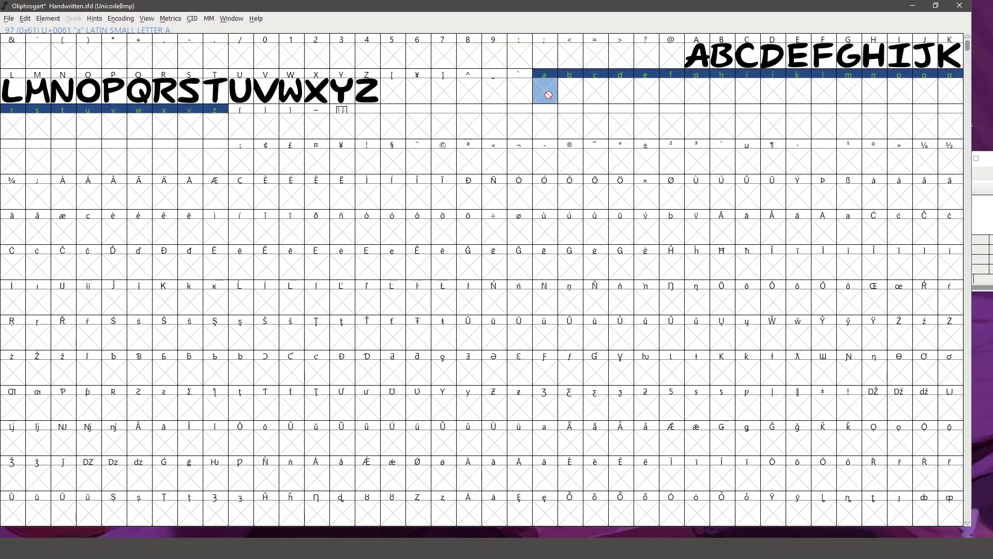
double_click(549, 95)
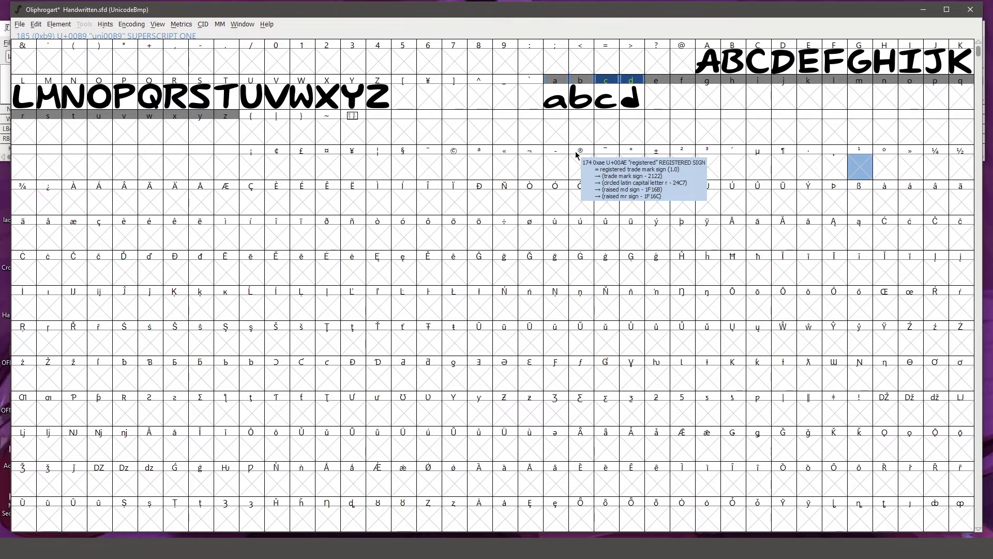
double_click(549, 94)
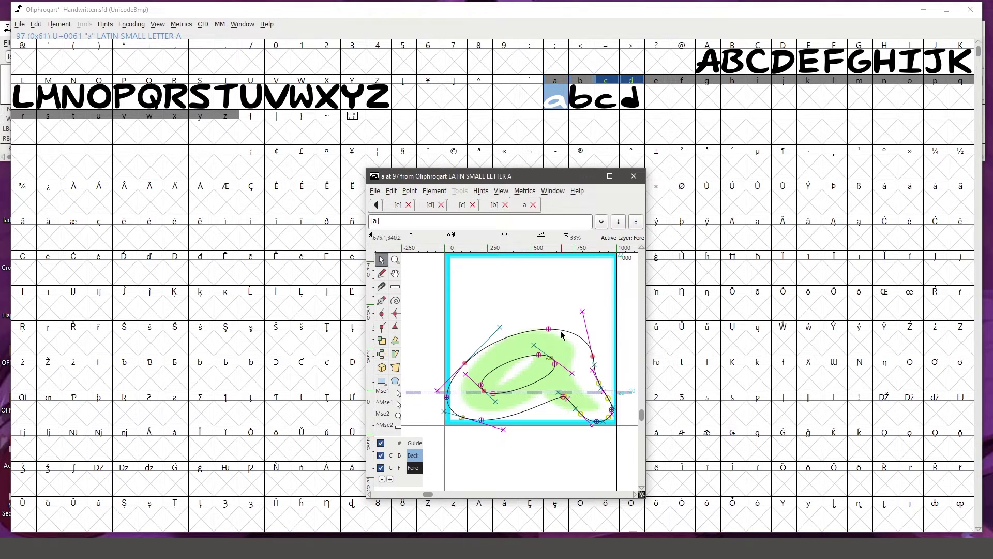
left_click(413, 461)
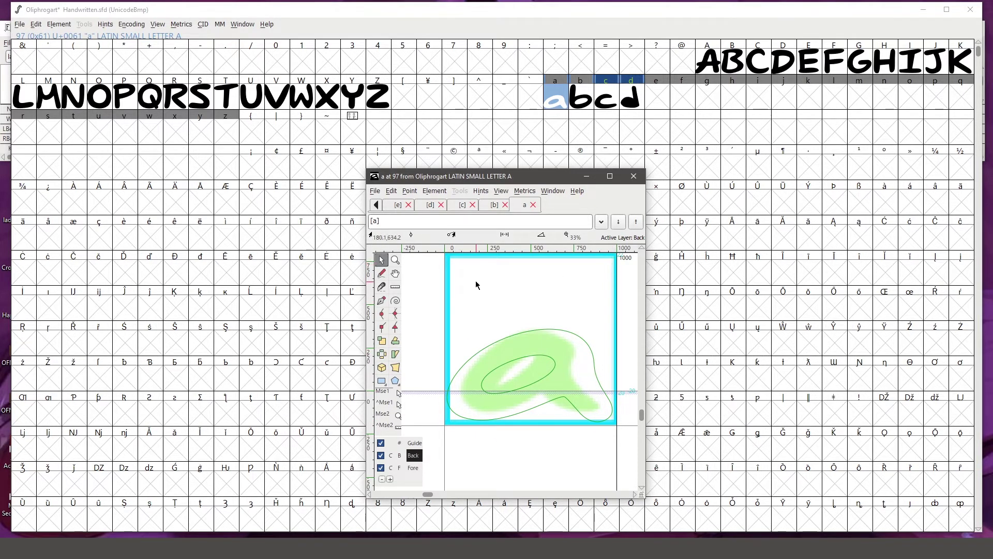
left_click(413, 468)
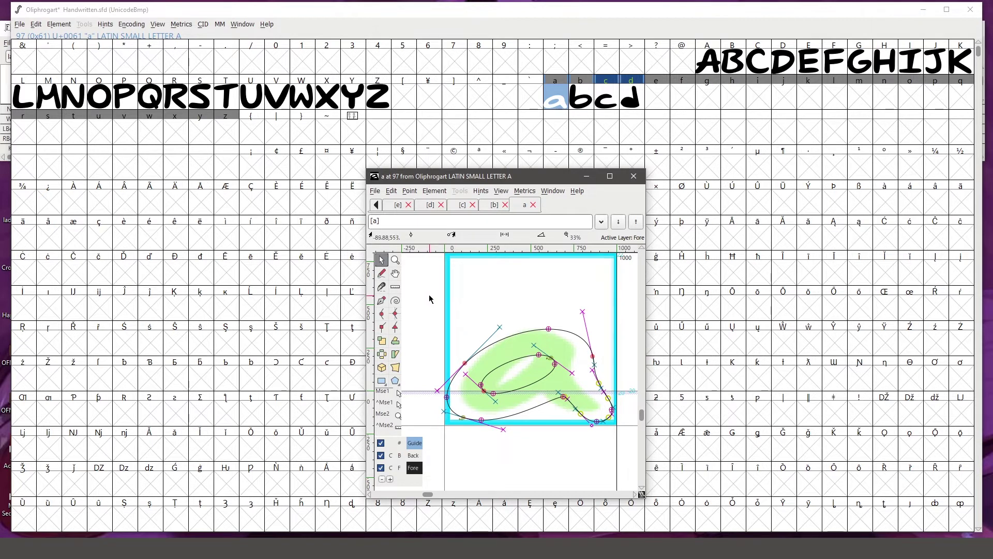
left_click_drag(429, 296, 630, 443)
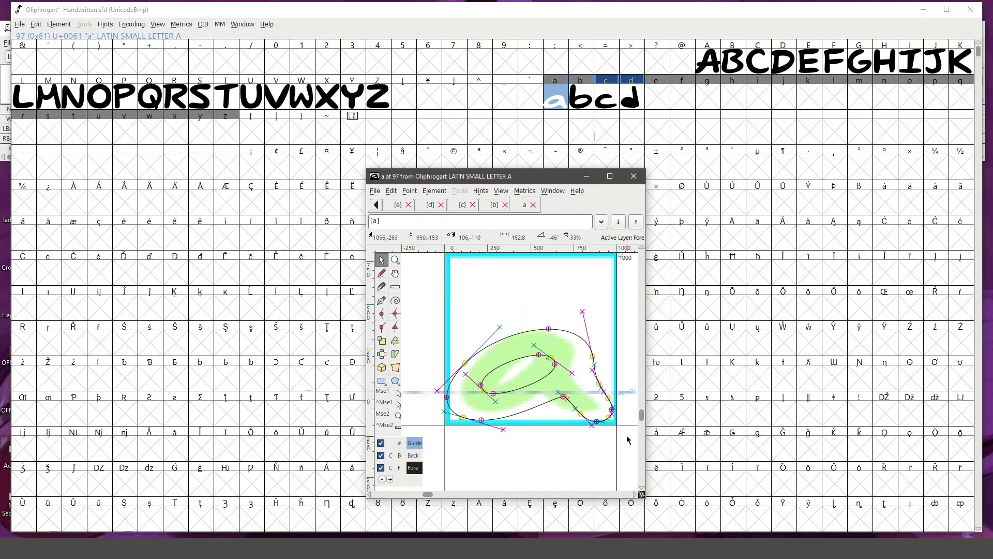
left_click(546, 458)
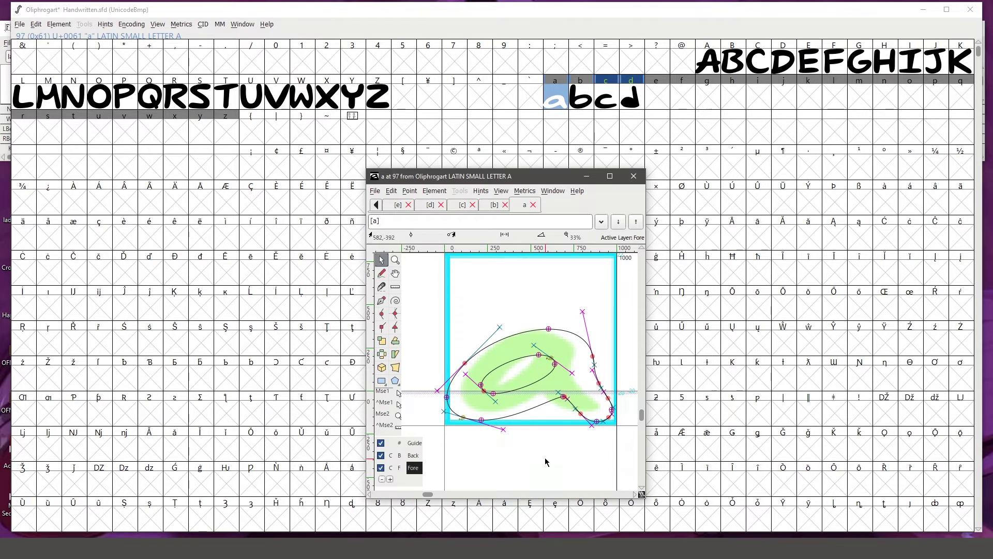
Step: Open the b, c and d glyph editors and bring up the metrics preview with Ctrl+K
double_click(581, 103)
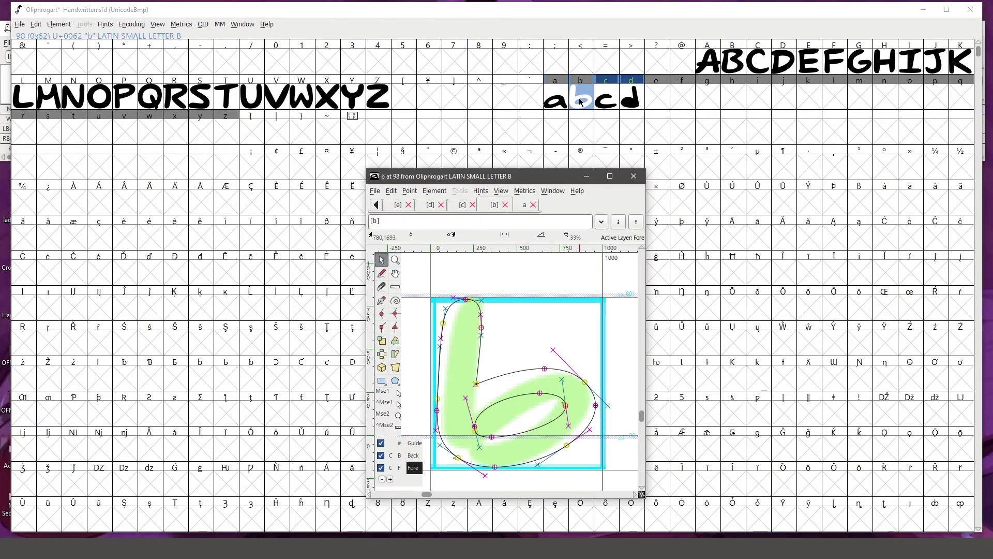
double_click(602, 102)
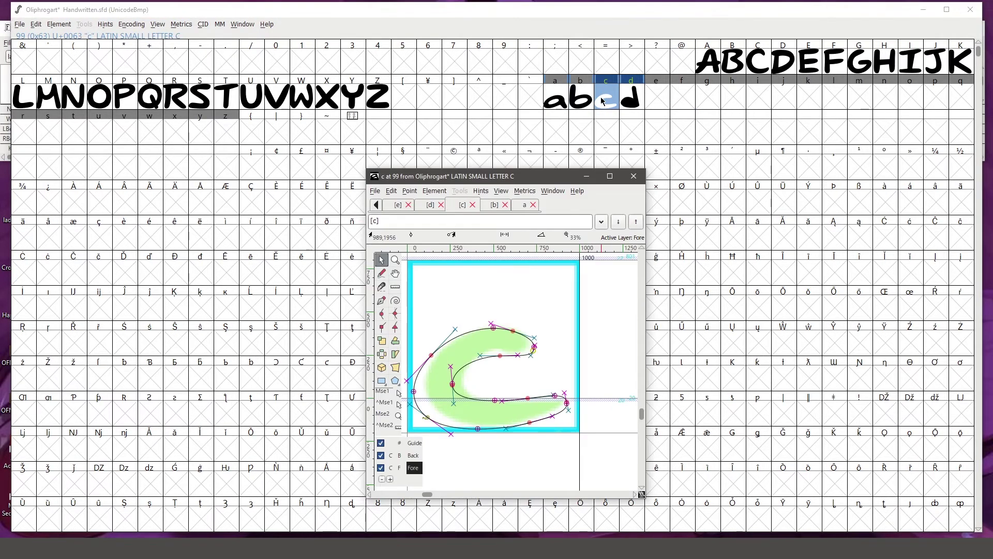
double_click(632, 101)
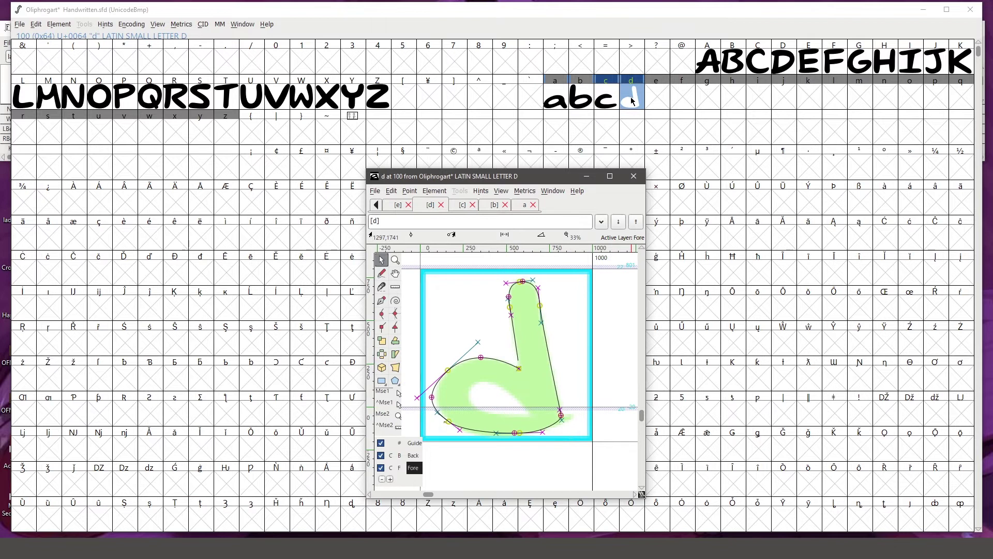
left_click_drag(548, 176, 677, 194)
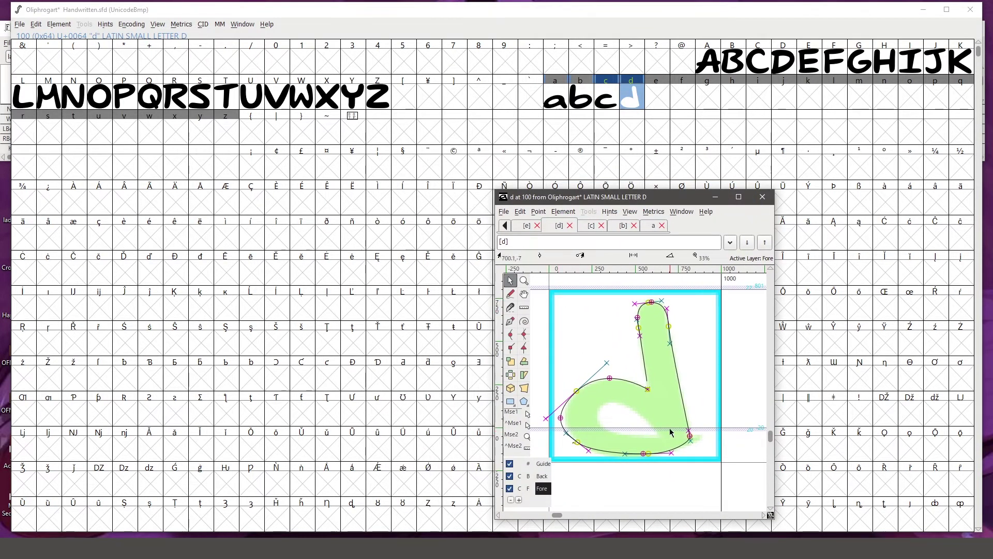
key("ctrl+k")
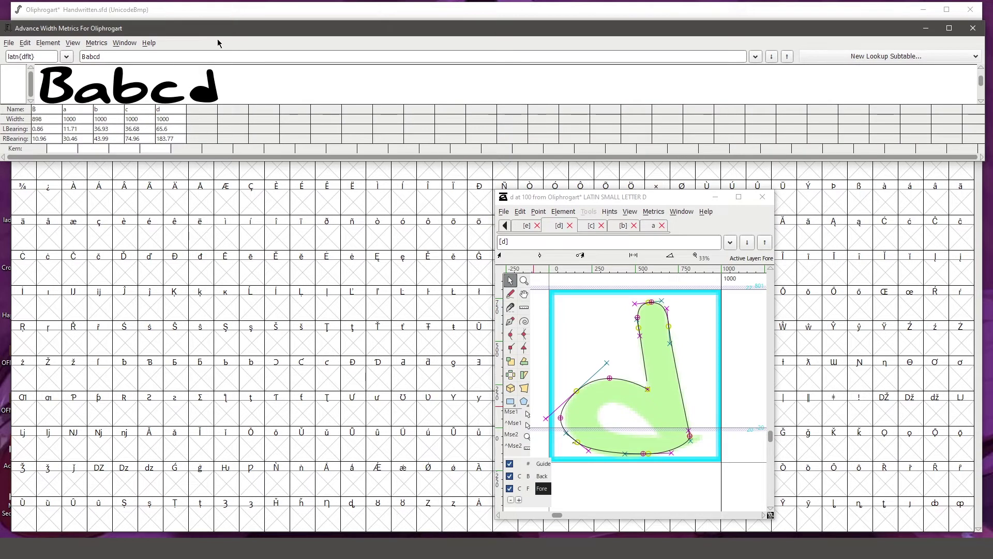
Step: Move the d outline's stem points to the right, then undo the change
left_click_drag(666, 202, 605, 181)
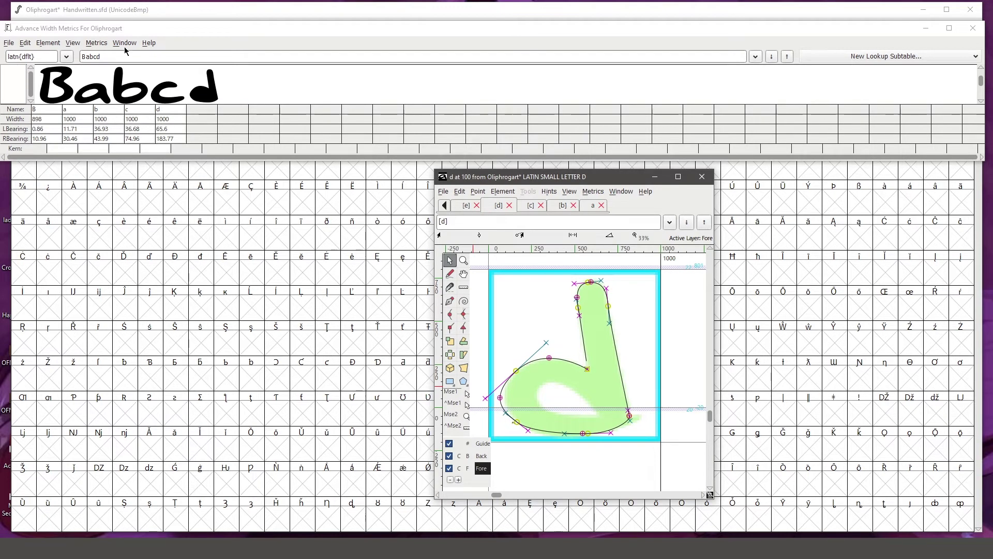
left_click(142, 39)
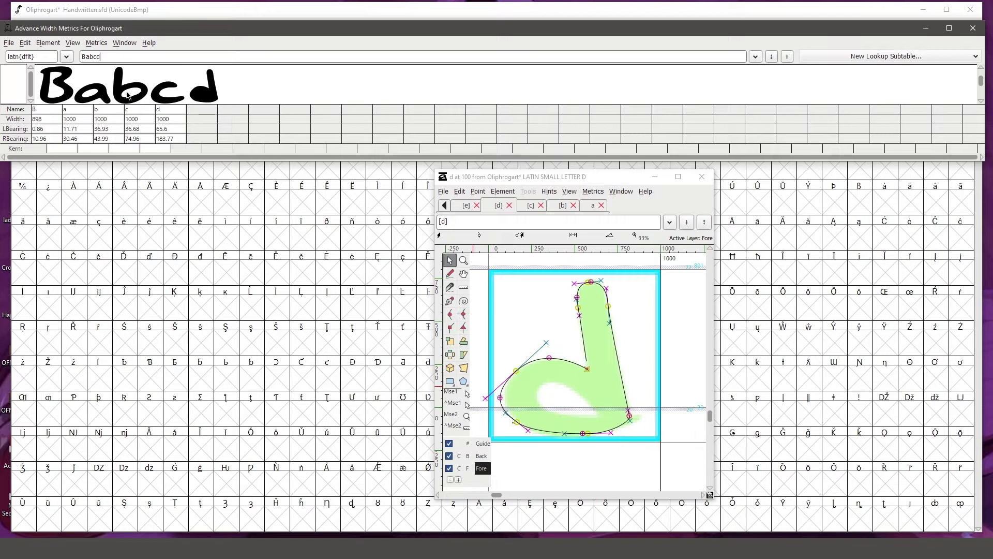
left_click(518, 455)
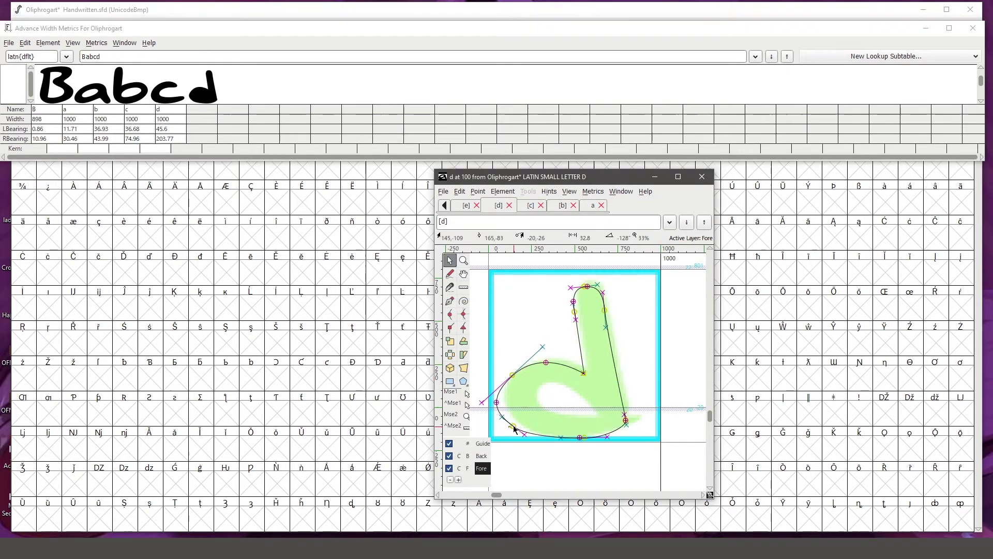
left_click_drag(590, 282, 651, 324)
key("ctrl+z")
key("ctrl+z")
key("ctrl+z")
key("ctrl+z")
Step: Compare d outline versions with undo and redo, then narrow c's advance width to 993
key("ctrl+z")
key("ctrl+z")
key("ctrl+z")
key("ctrl+z")
key("ctrl+z")
key("ctrl+z")
key("ctrl+z")
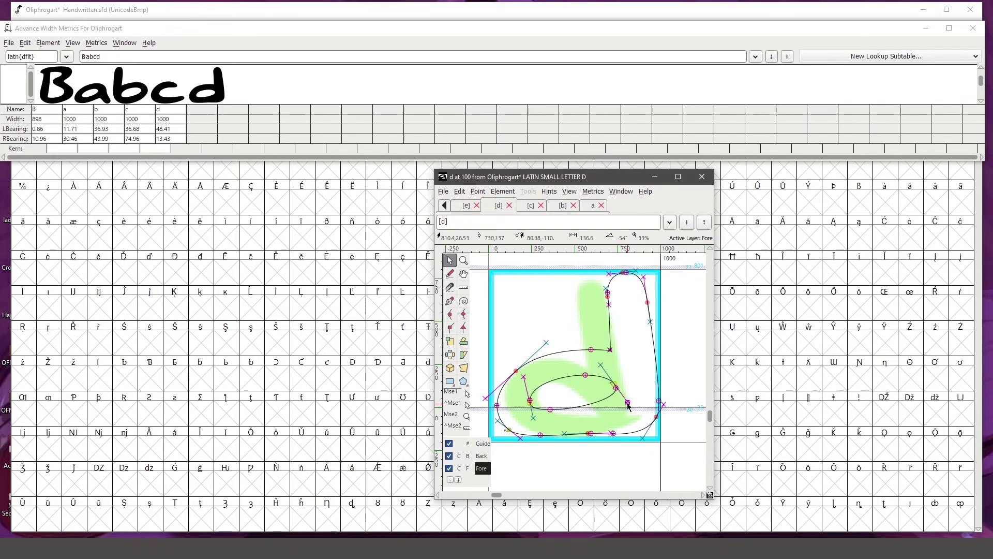
key("ctrl+bracketleft")
key("ctrl+bracketright")
key("ctrl+z")
key("ctrl+z")
key("ctrl+z")
key("ctrl+z")
key("ctrl+z")
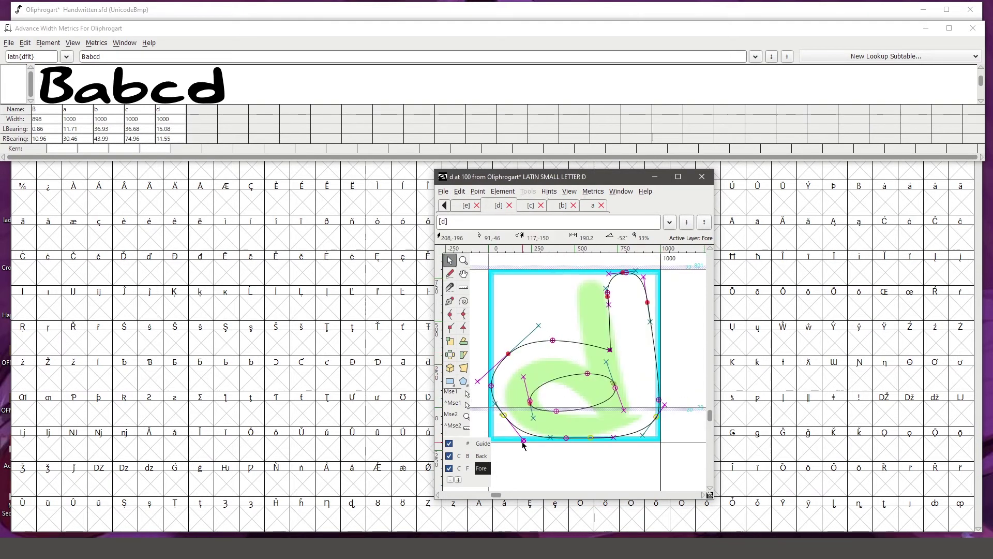
key("ctrl+z")
key("ctrl+z")
key("ctrl+z")
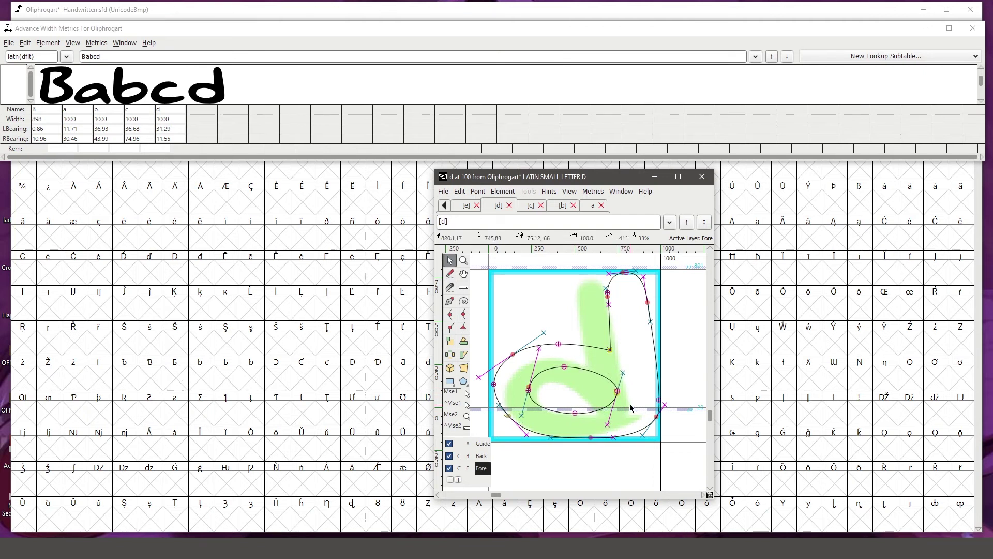
key("ctrl+bracketleft")
mouse_move(649, 310)
left_mouse_down()
mouse_move(641, 310)
mouse_move(672, 312)
mouse_move(556, 313)
mouse_move(641, 314)
mouse_move(648, 299)
left_mouse_up()
Step: Step the editor from e to f and add F to the metrics preview string
left_click(466, 205)
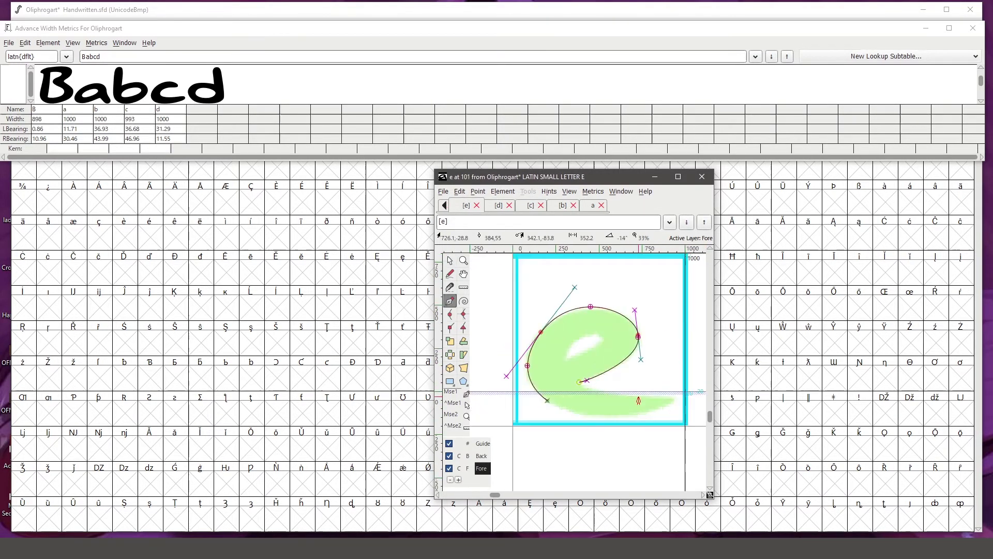
left_click(555, 319)
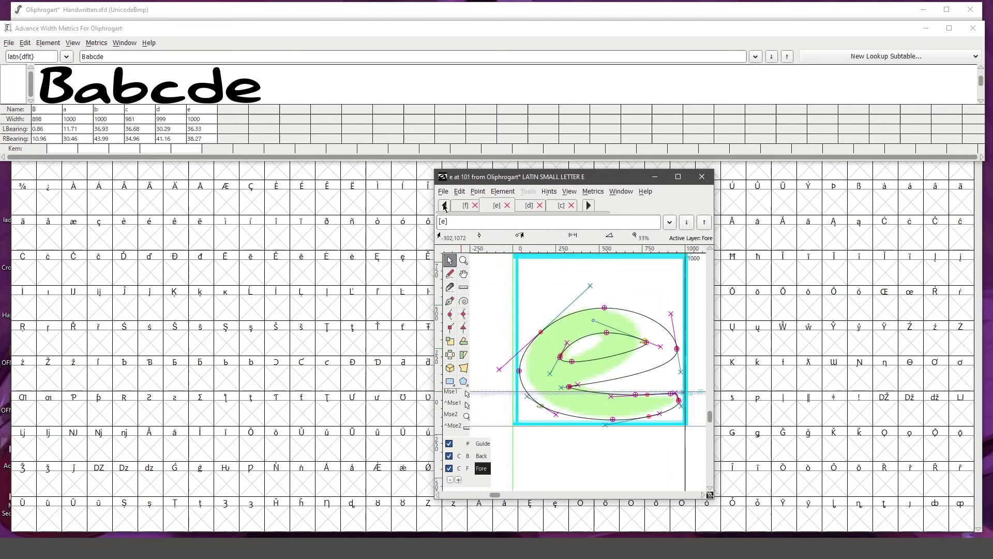
key("ctrl+bracketright")
left_click(103, 60)
type("Ff")
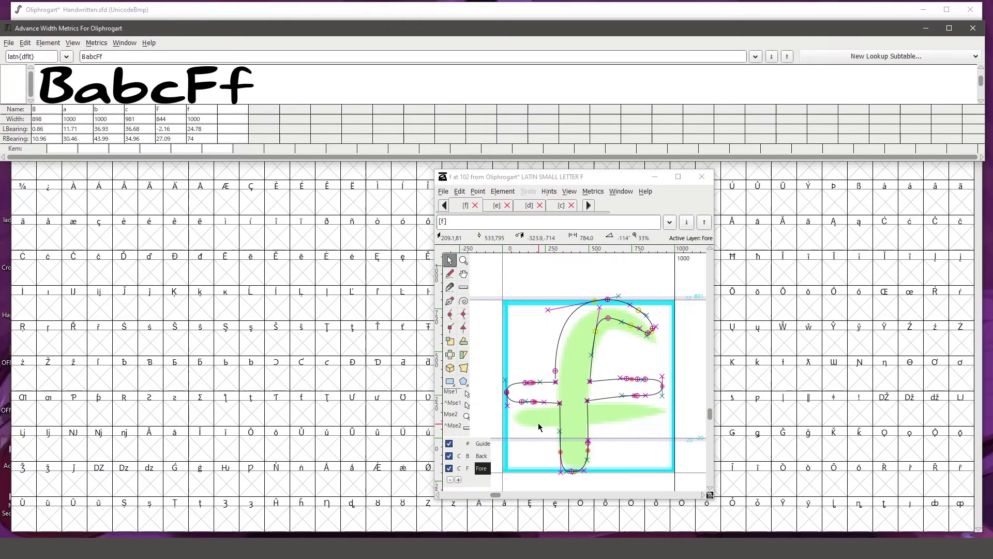
Step: Undo the f outline edits, move on to g, and add g to the preview string
left_click(539, 426)
key("ctrl+z")
key("ctrl+z")
key("ctrl+z")
key("ctrl+z")
key("ctrl+z")
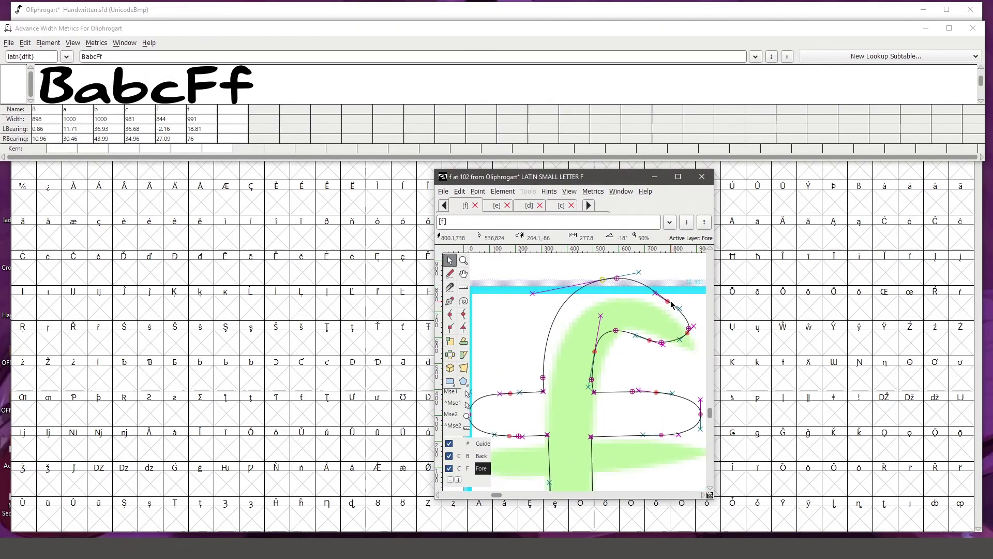
key("ctrl+bracketright")
left_click(730, 113)
type("g")
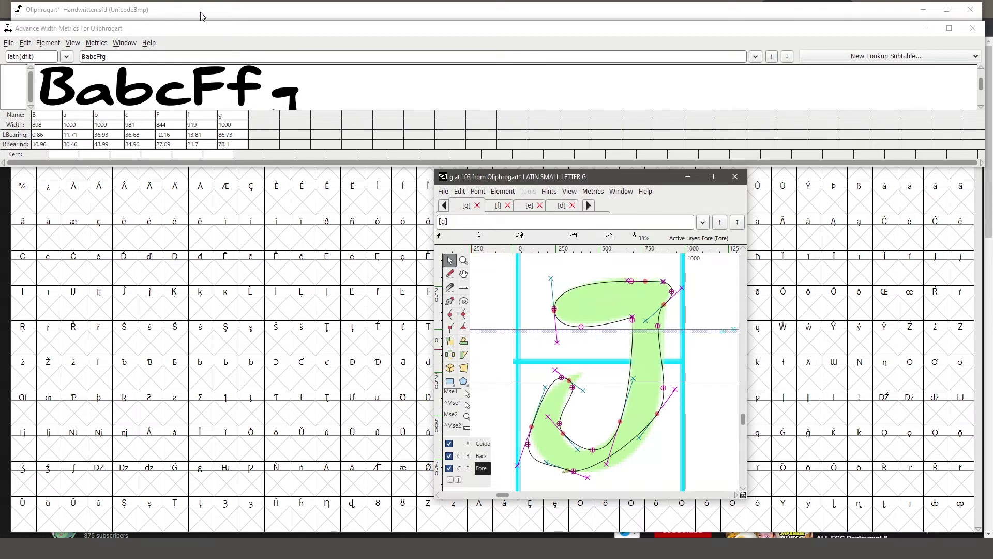
Step: In Font Info, uncheck Scale Outlines and change the Descent from 300 to 600
left_click(95, 11)
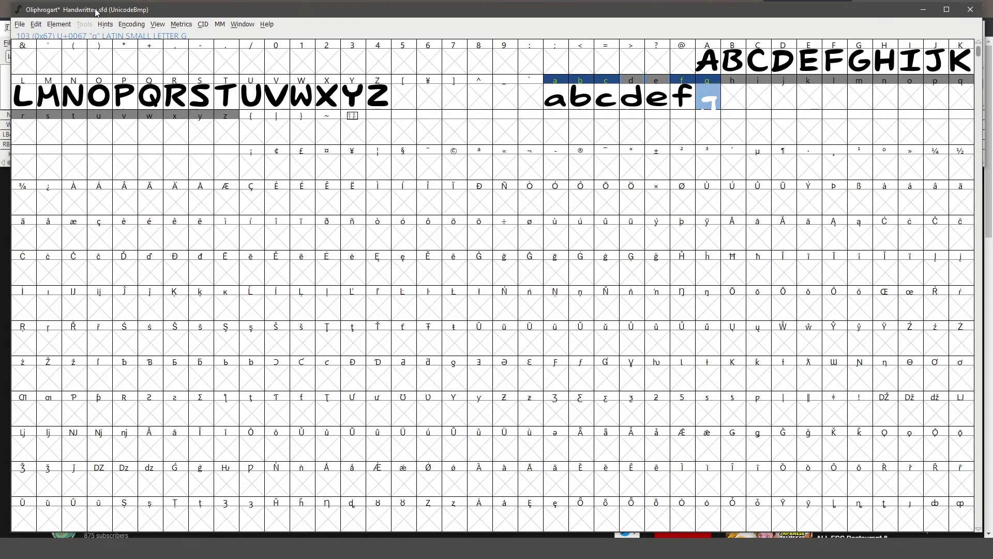
left_click(63, 25)
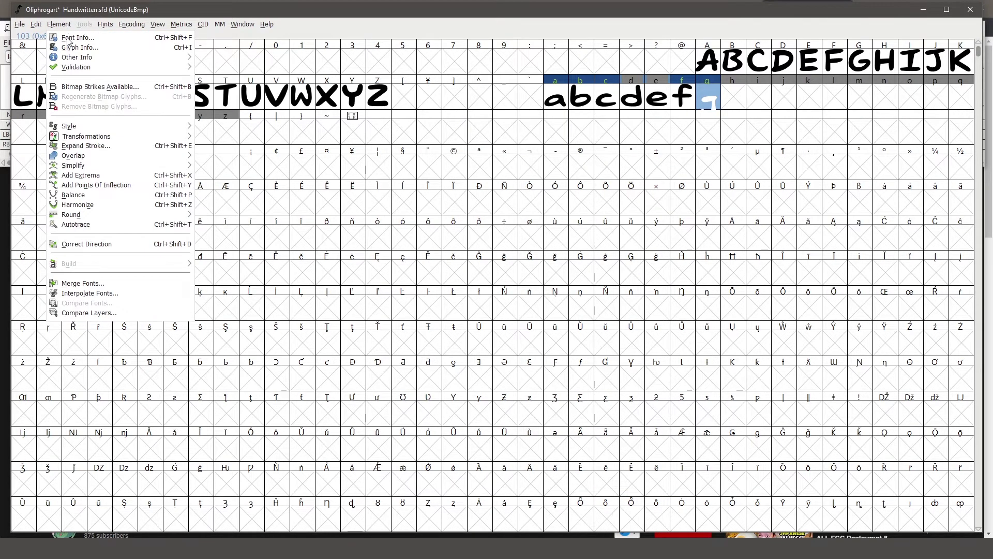
left_click(67, 39)
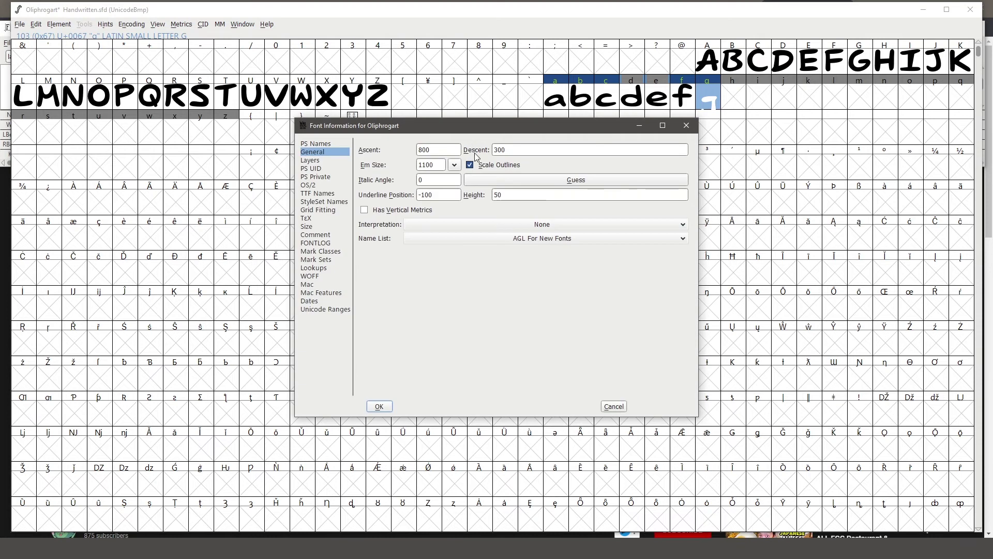
left_click(471, 166)
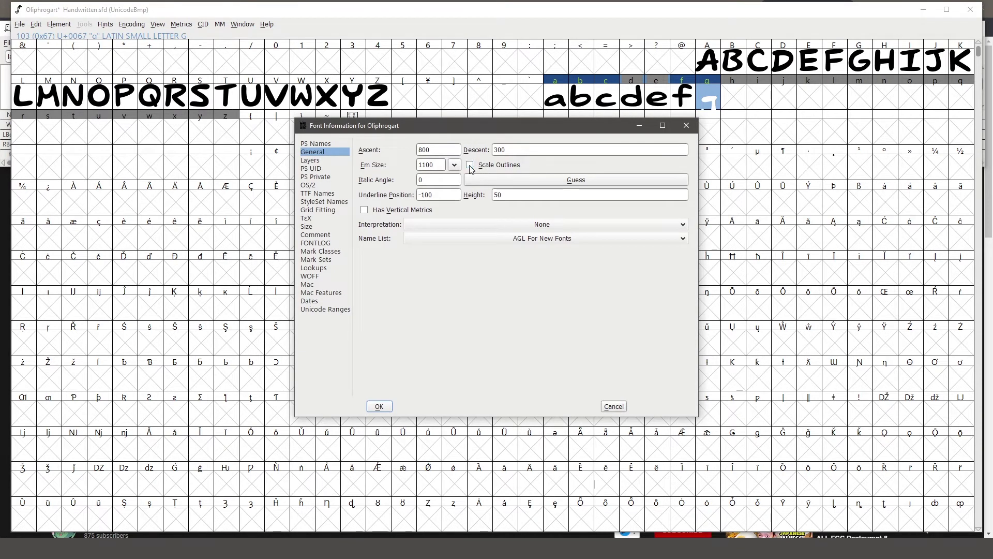
double_click(498, 150)
key("BackSpace")
type("6")
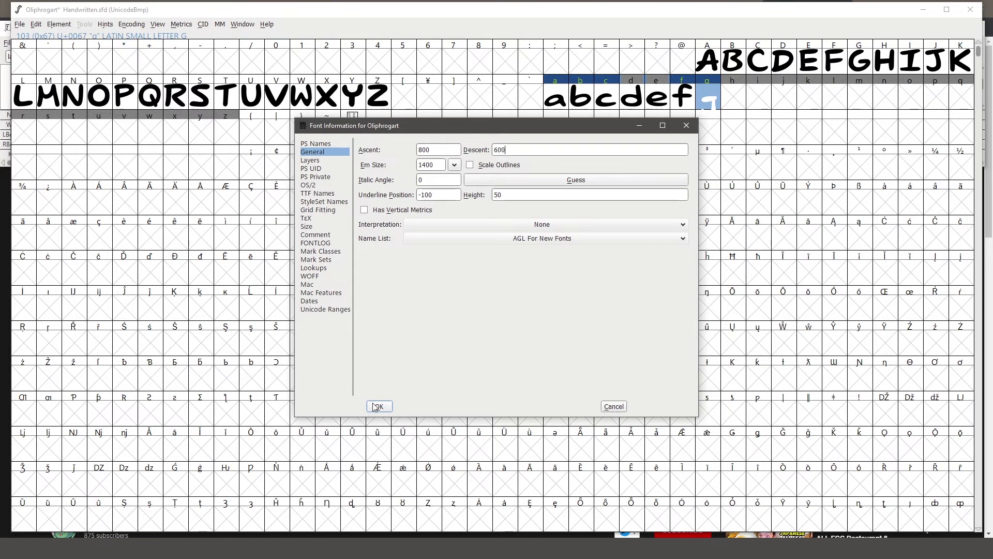
left_click(377, 406)
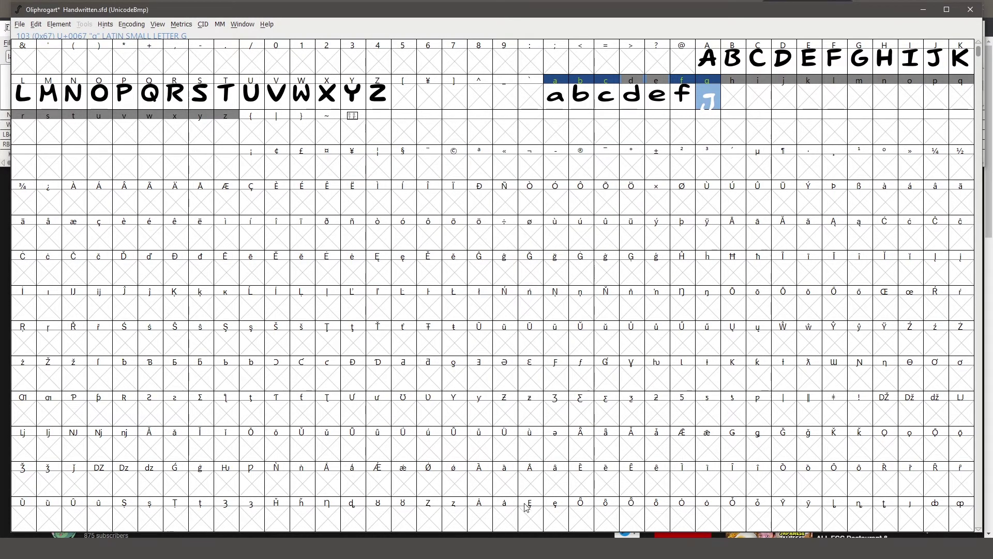
Step: Reshape the lower hook of the g and check it in the filled preview
left_click(778, 521)
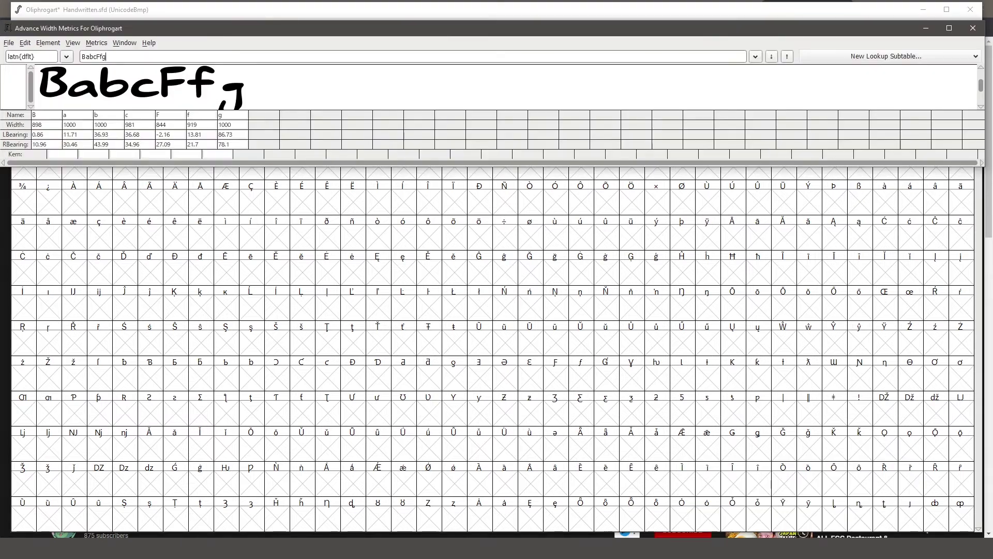
left_click(876, 497)
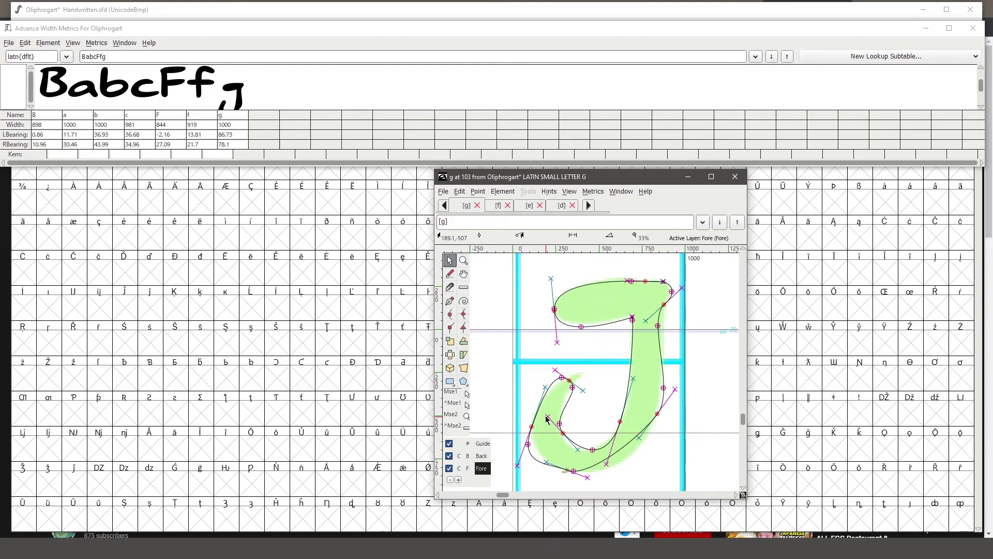
left_click_drag(546, 419, 578, 385)
scroll(578, 385, "up", 3)
scroll(590, 380, "down", 2)
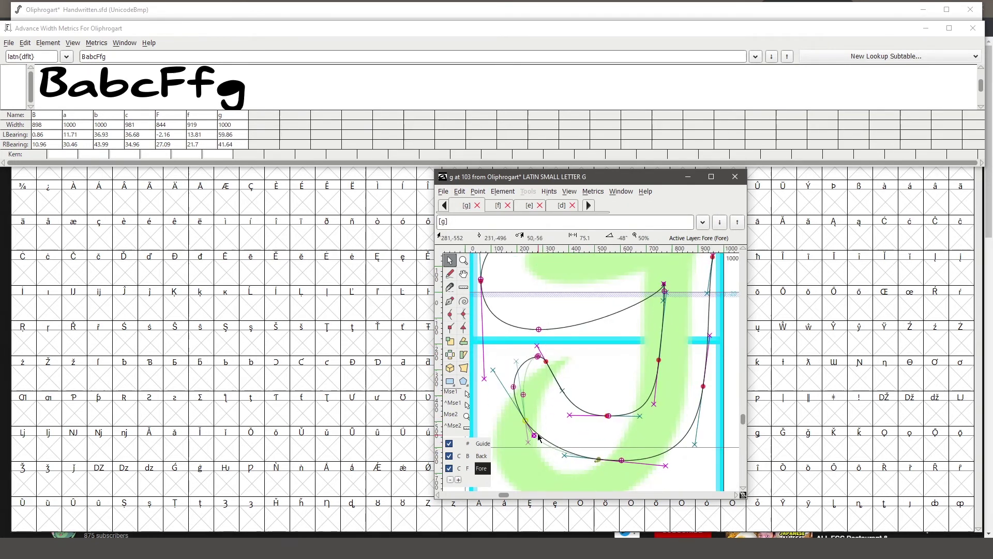
scroll(644, 306, "up", 5)
scroll(644, 306, "down", 1)
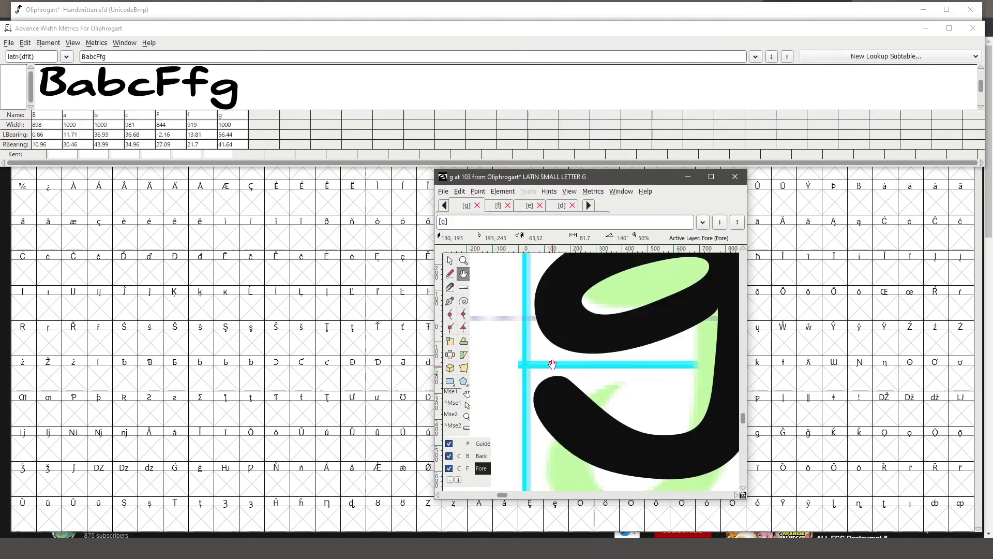
key("space")
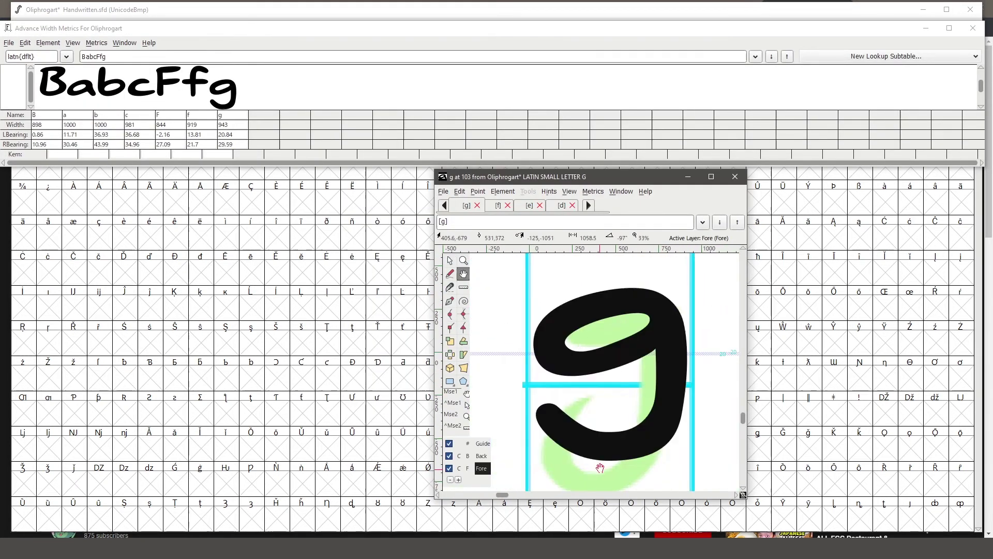
scroll(659, 328, "up", 4)
scroll(672, 342, "down", 4)
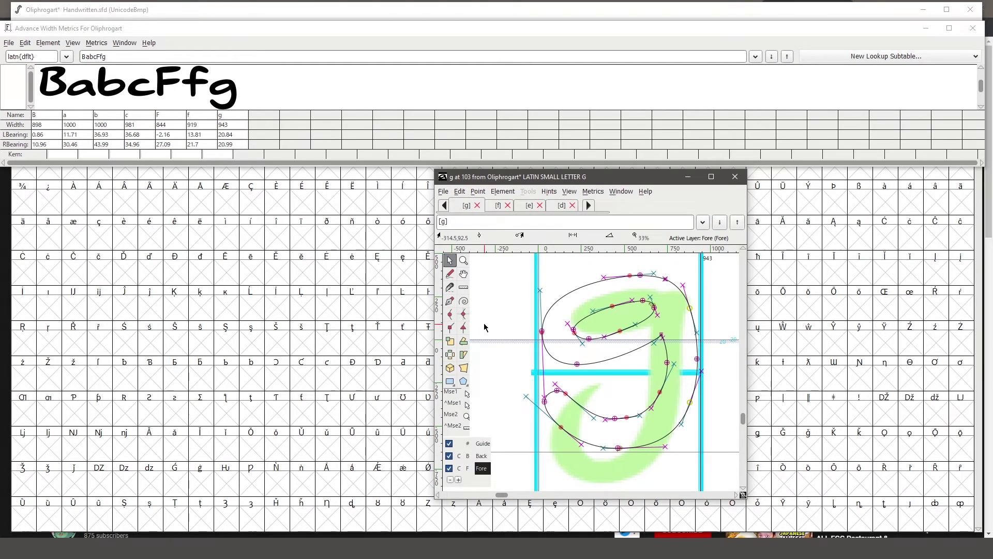
key("space")
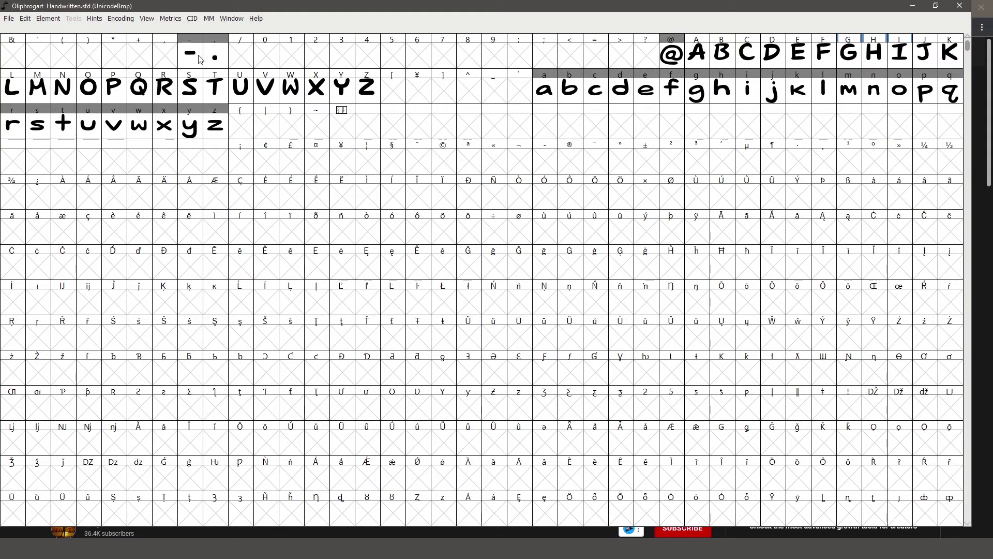
Step: Open lowercase z, delete a point on its top bar, then undo the deletion
left_click(220, 132)
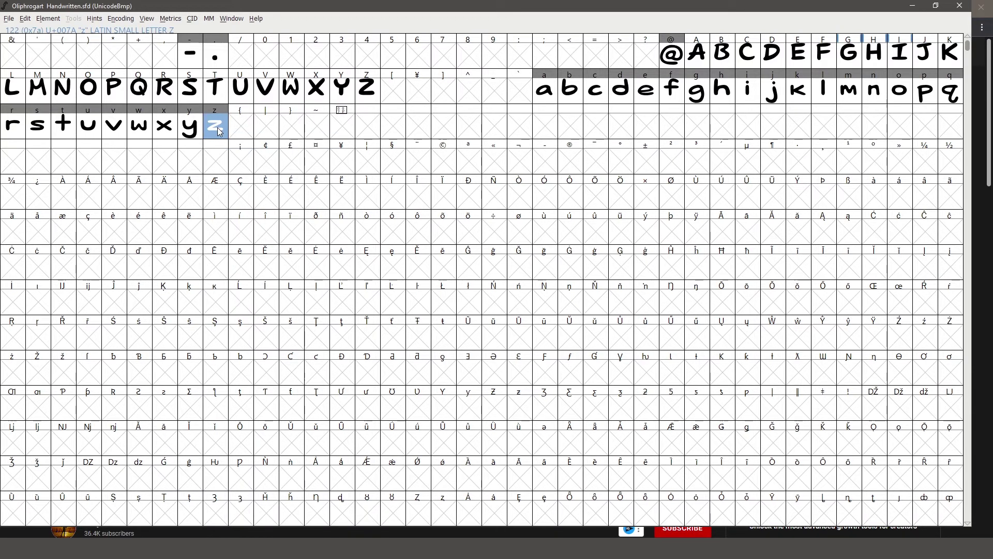
double_click(220, 132)
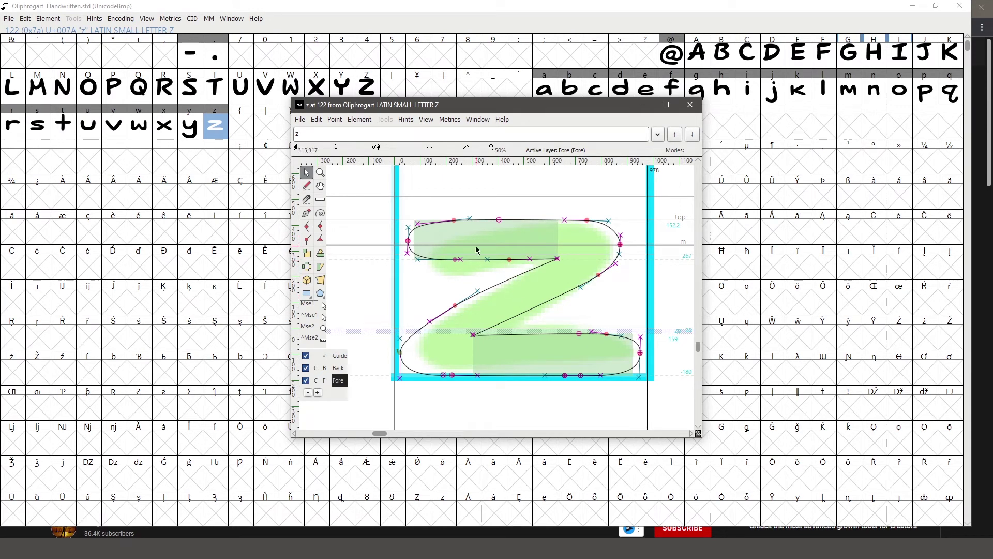
left_click(509, 260)
key("Delete")
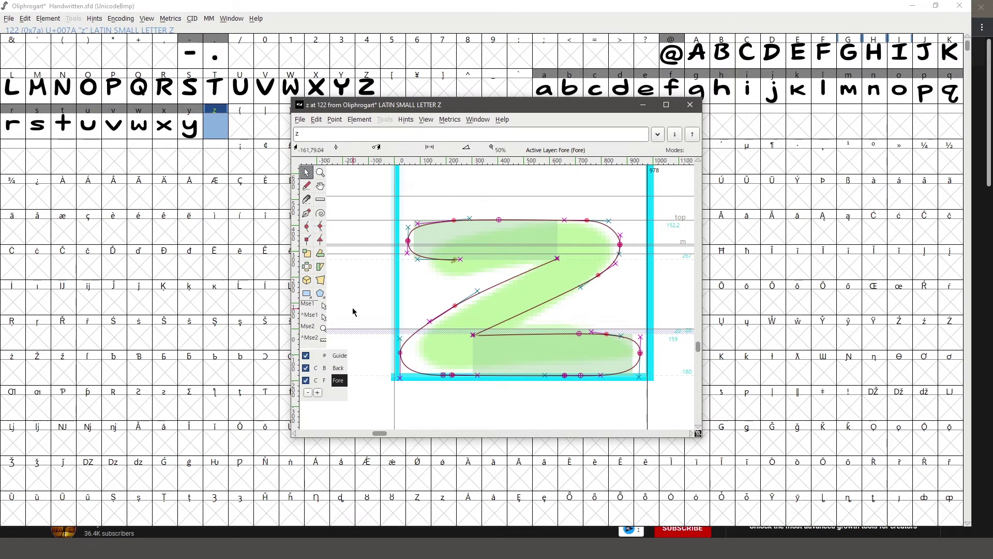
key("ctrl+z")
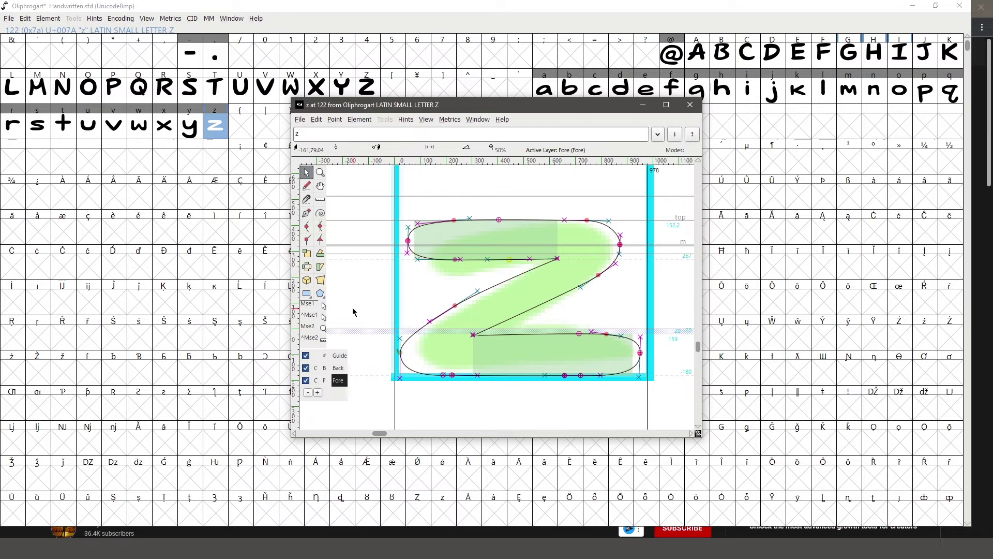
Step: Merge away a z top-bar point and add a new point with a pulled-out handle
right_click(510, 264)
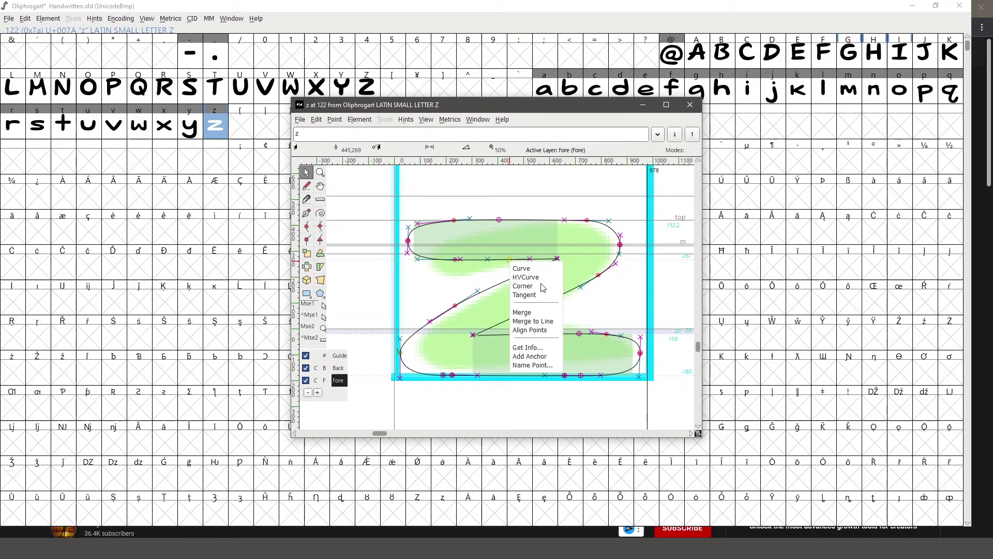
left_click(523, 313)
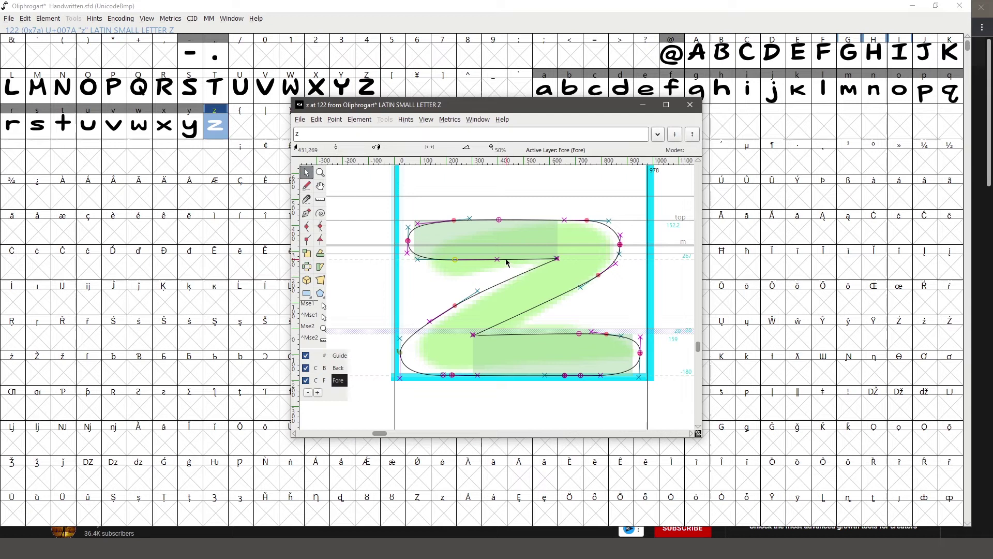
left_click(307, 213)
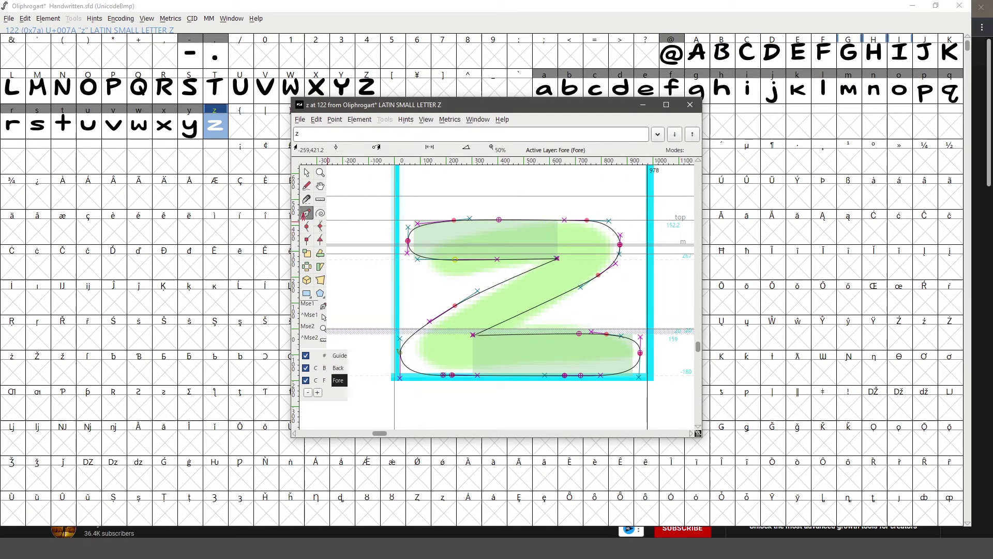
left_click(515, 260)
mouse_move(515, 261)
left_mouse_down()
mouse_move(569, 273)
mouse_move(549, 258)
left_mouse_up()
scroll(550, 259, "up", 1)
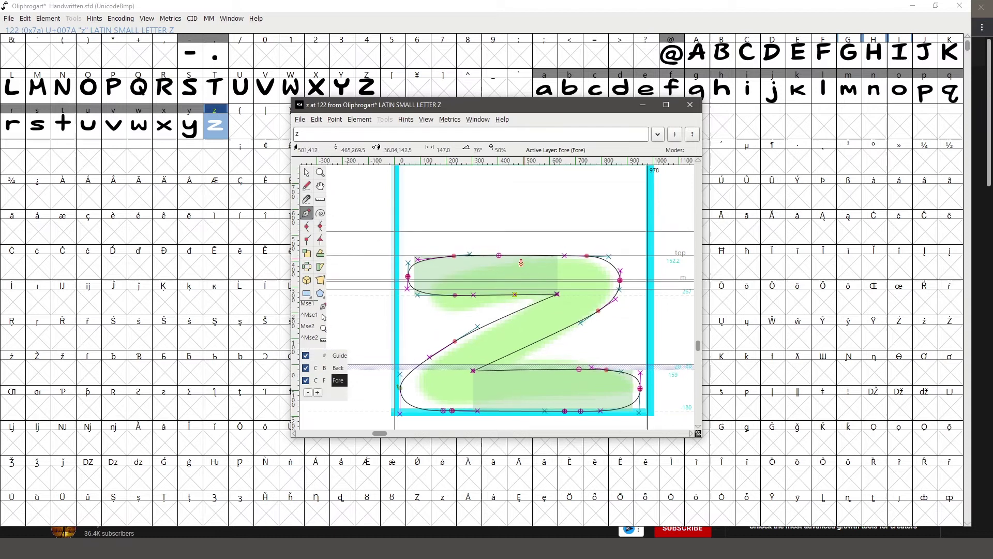
scroll(512, 277, "up", 5)
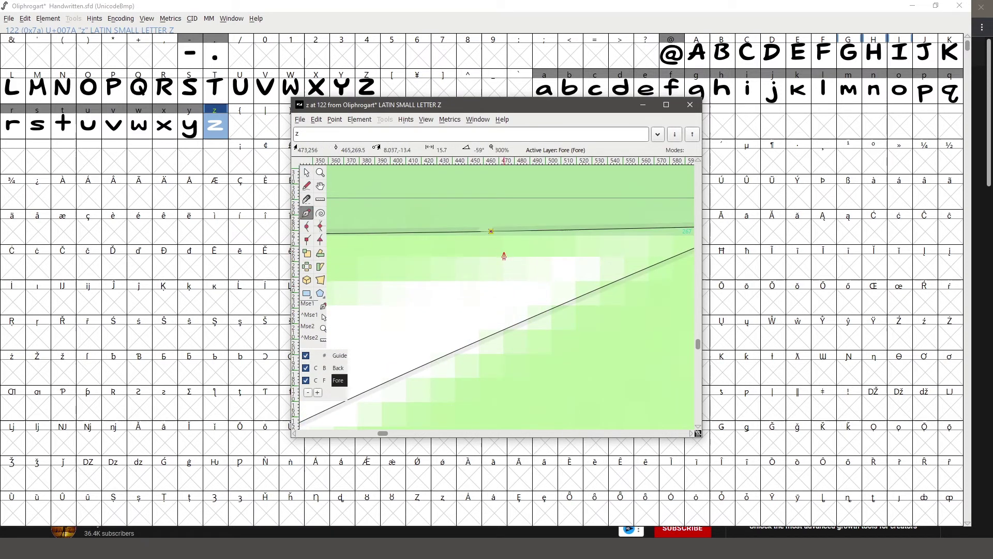
scroll(504, 255, "down", 3)
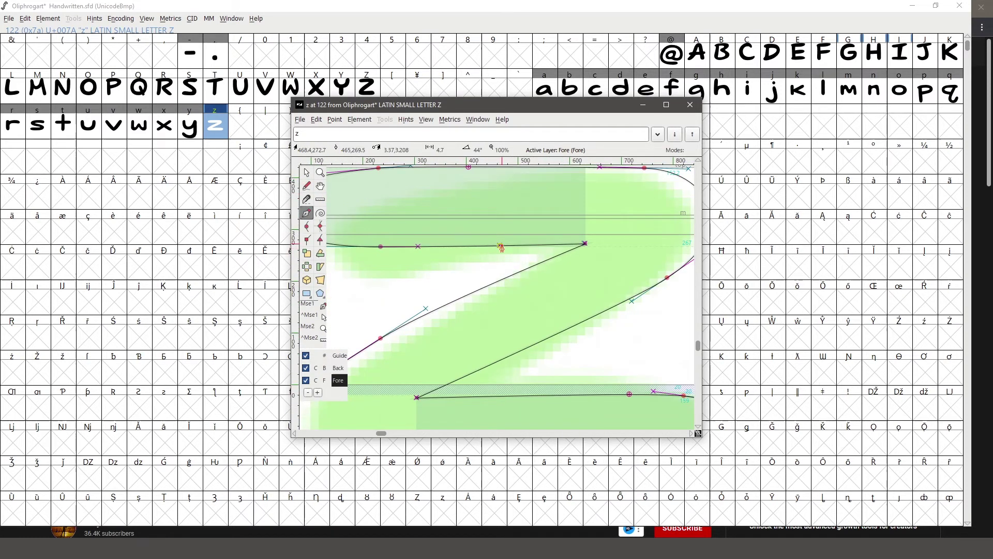
Step: Turn the top-bar point into a curve point and adjust its handle to smooth the bar
left_click(306, 175)
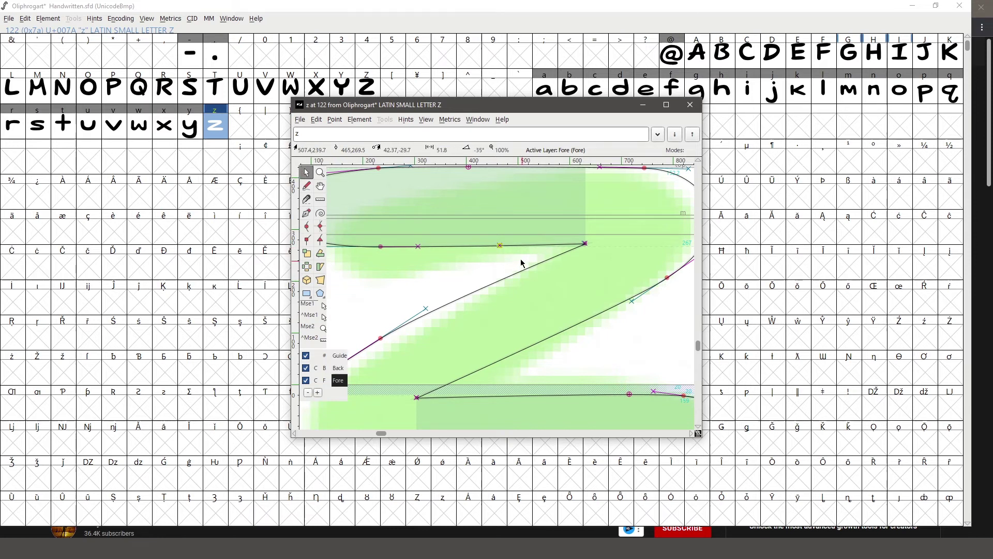
mouse_move(501, 249)
left_mouse_down()
mouse_move(476, 270)
mouse_move(493, 268)
mouse_move(416, 249)
mouse_move(501, 251)
left_mouse_up()
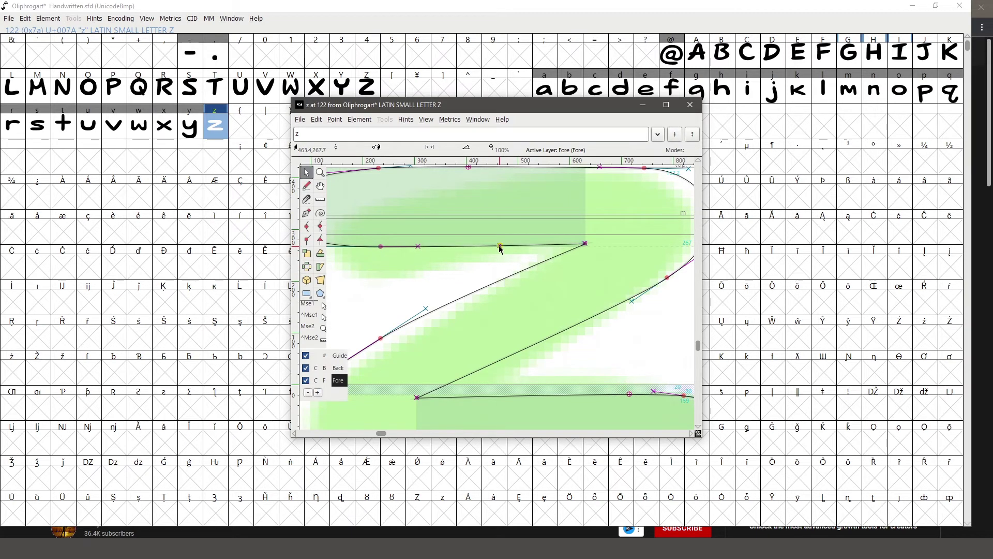
right_click(501, 249)
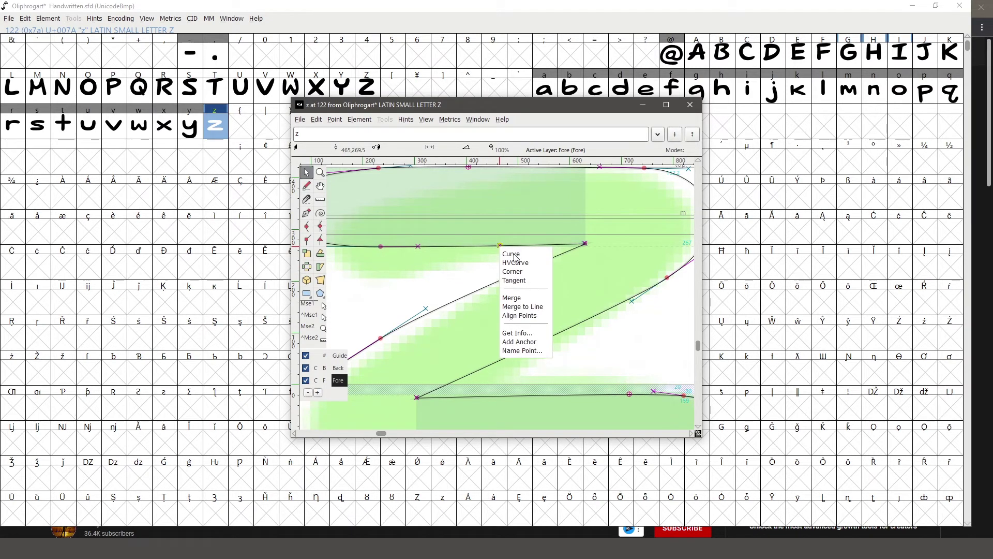
left_click(514, 255)
left_click_drag(535, 249, 547, 265)
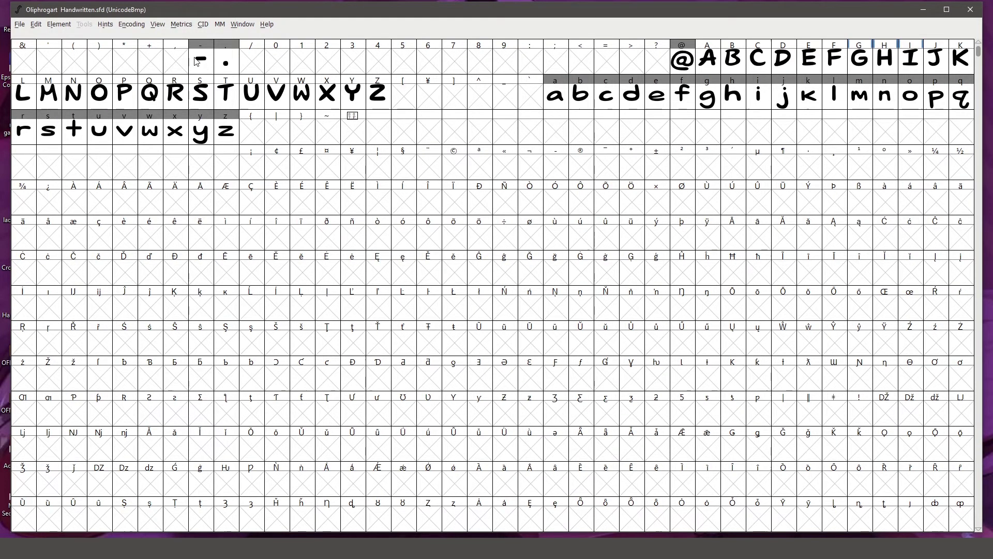
Step: Open a new metrics window and enter 'juju' to preview the j and u spacing
left_click(183, 26)
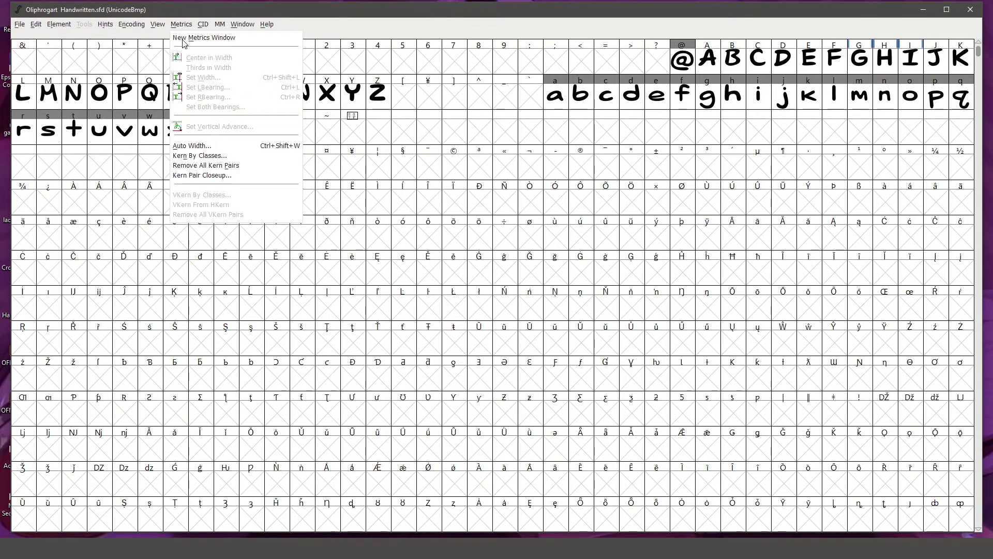
left_click(184, 41)
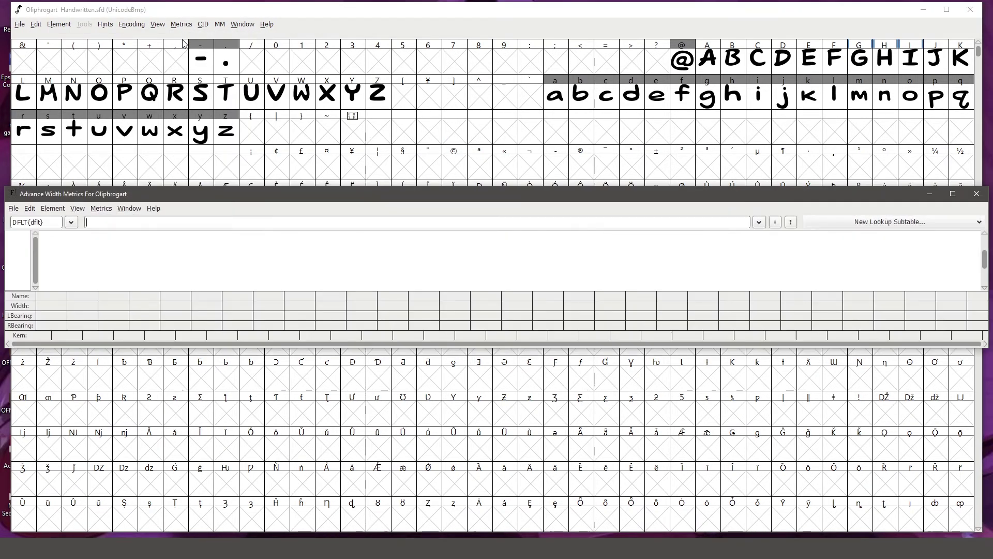
type("juju")
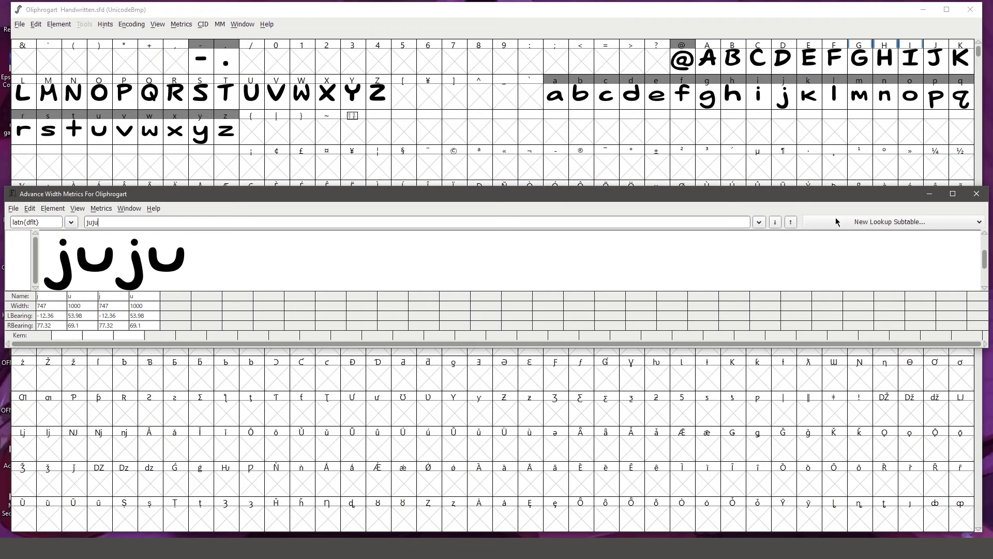
Step: Minimize the metrics preview and show the GPOS lookups in Font Information
left_click(934, 199)
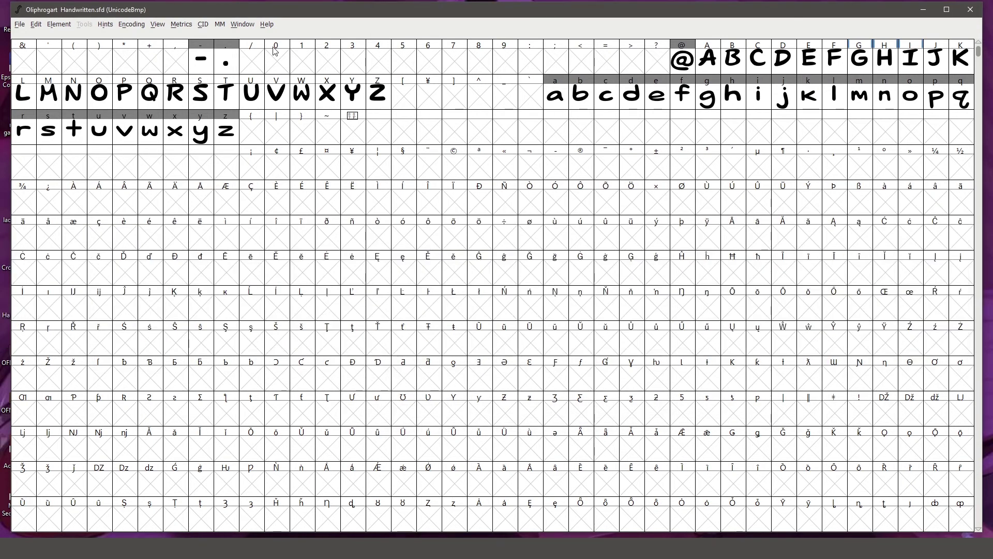
left_click(59, 24)
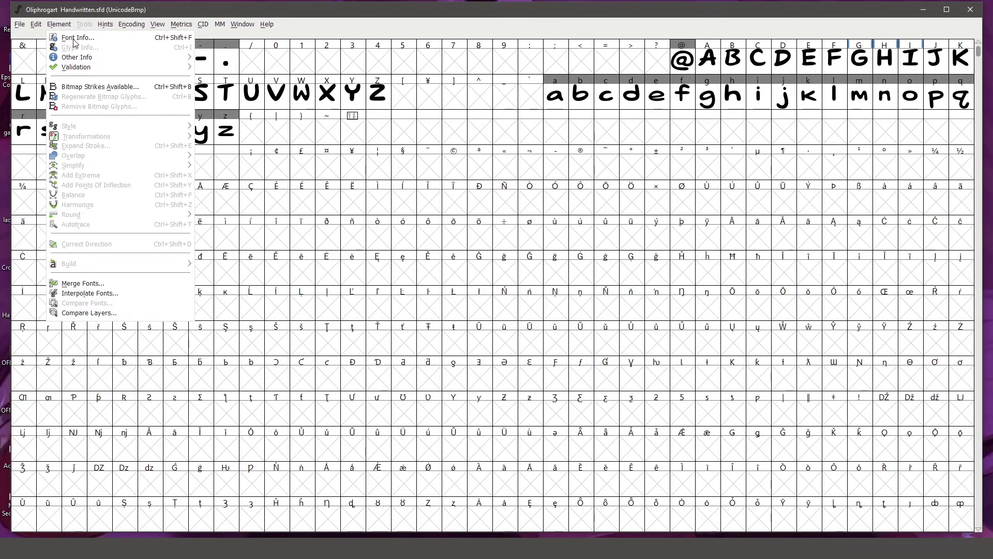
left_click(73, 39)
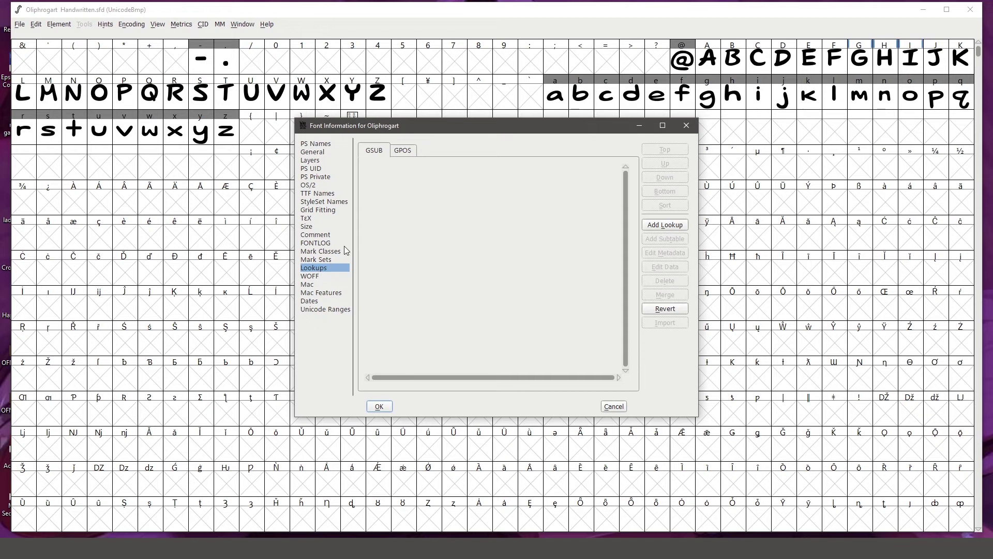
left_click(408, 154)
Step: Add a pair-kerning lookup with the Horizontal Kerning 'kern' feature, then start a subtable
left_click(673, 226)
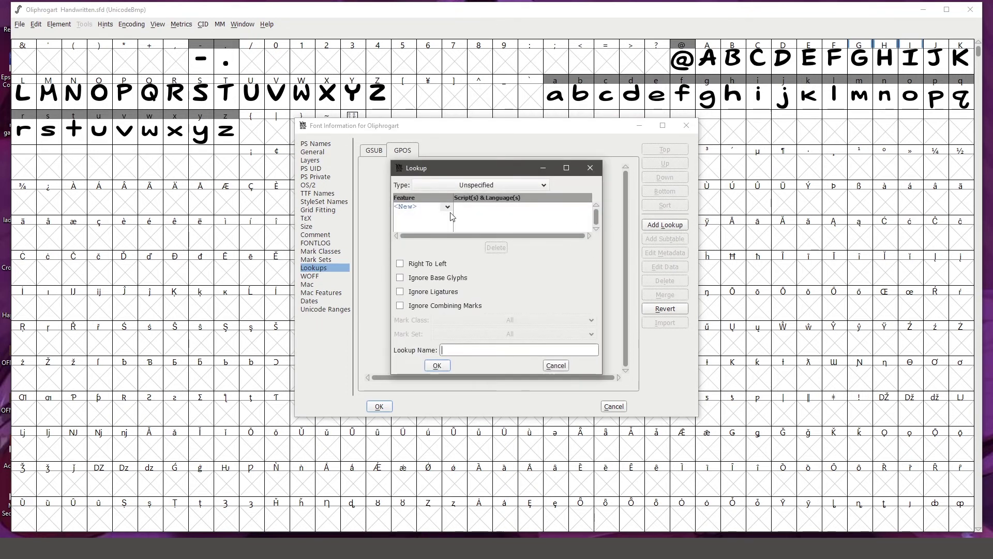
left_click(462, 185)
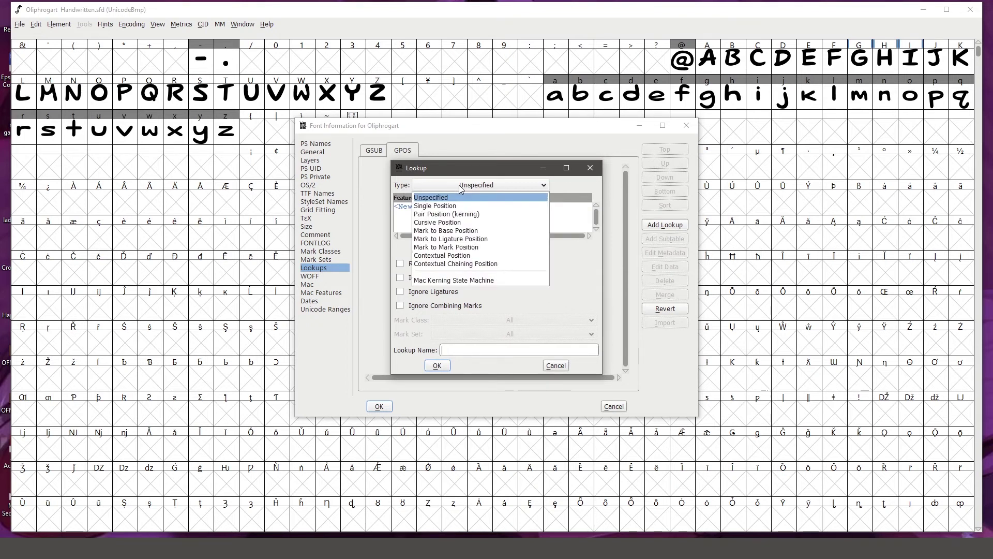
left_click(457, 214)
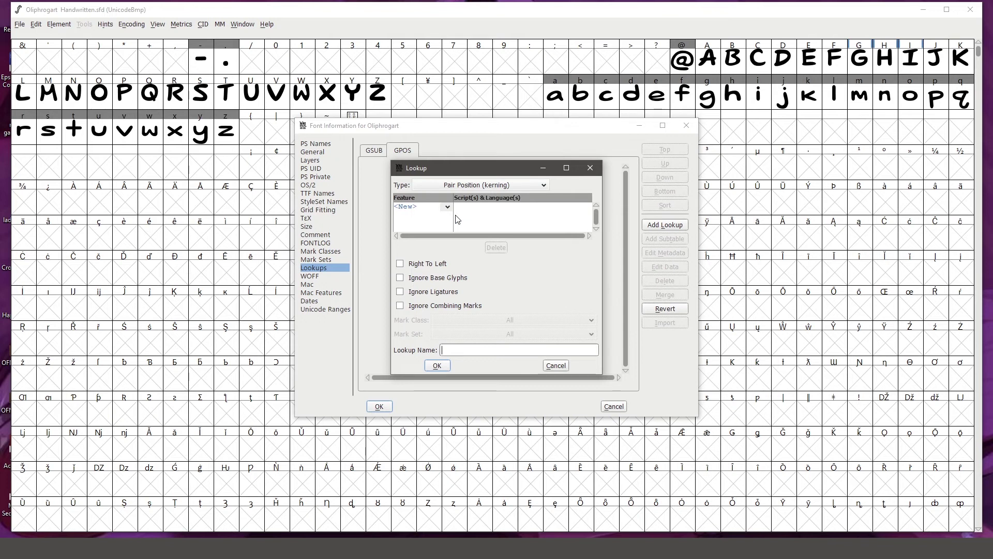
left_click(447, 207)
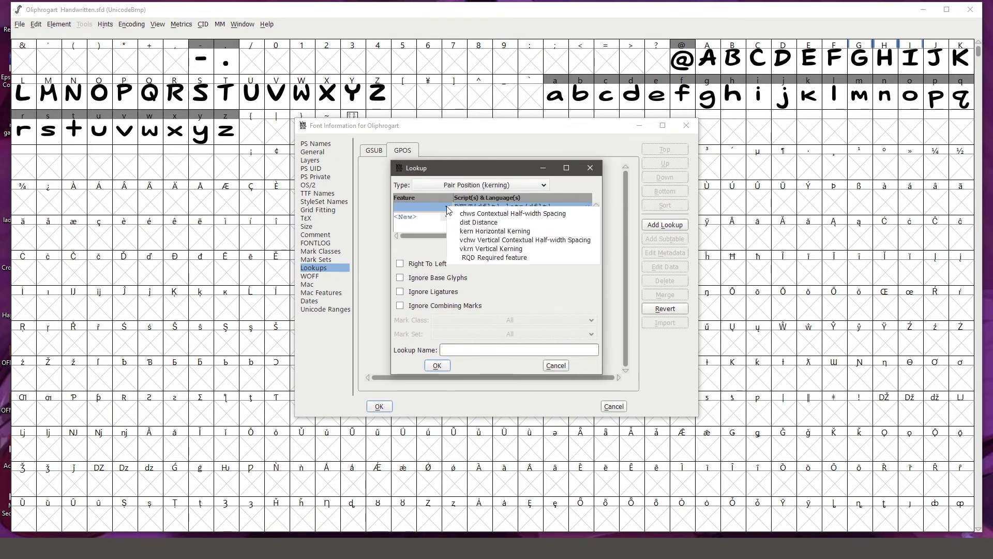
left_click(471, 233)
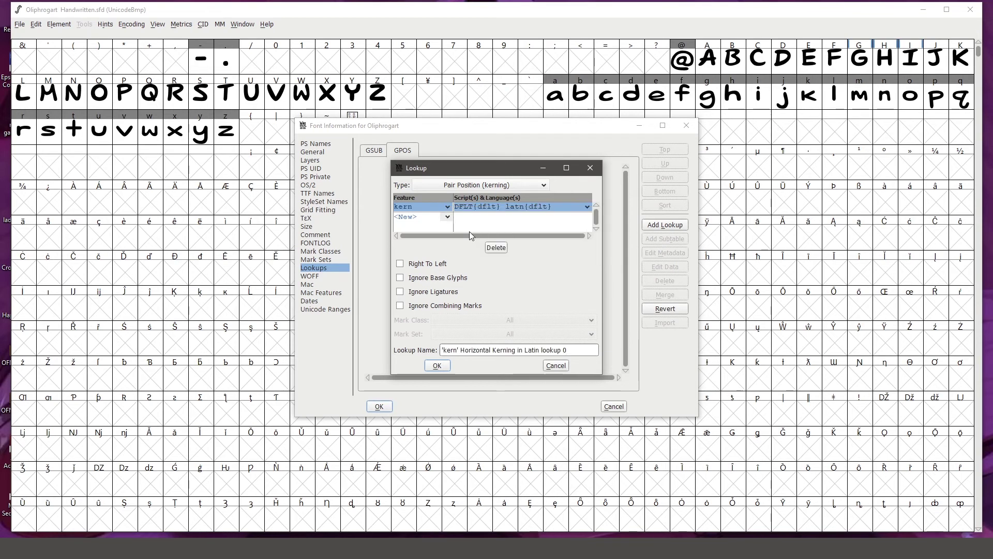
left_click(438, 368)
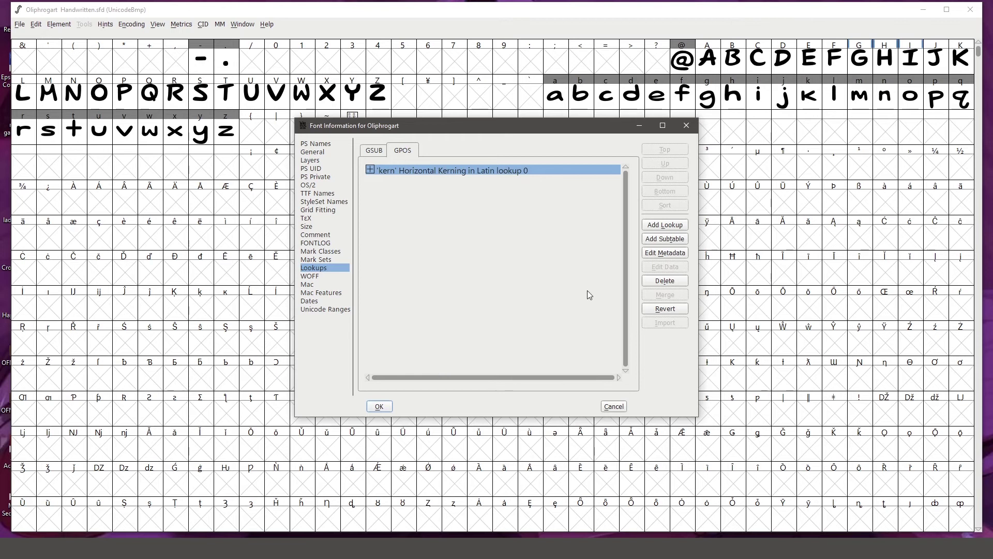
left_click(667, 239)
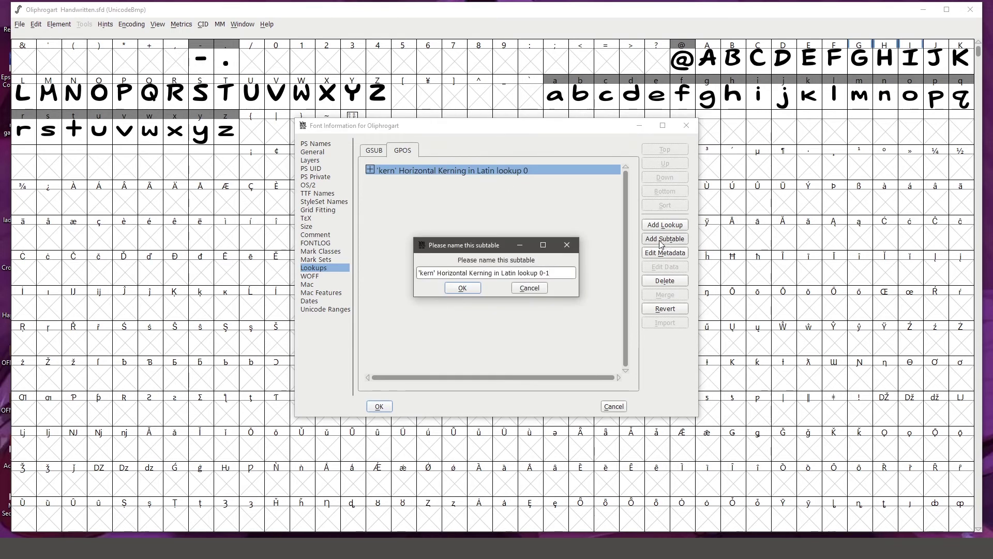
Step: Create a u–j kerning pair in the default-named subtable and select it to preview 'uj' at -290
left_click(459, 289)
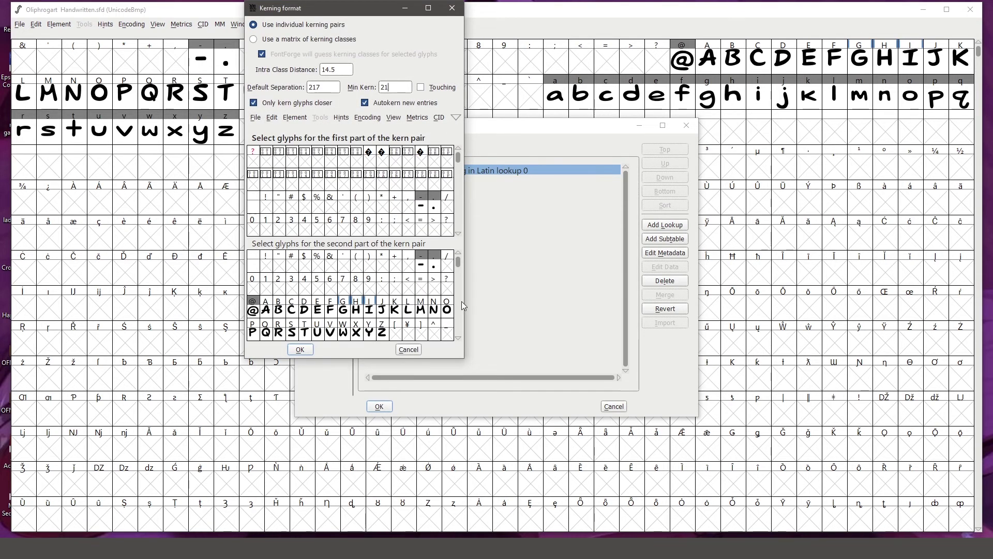
scroll(350, 200, "down", 5)
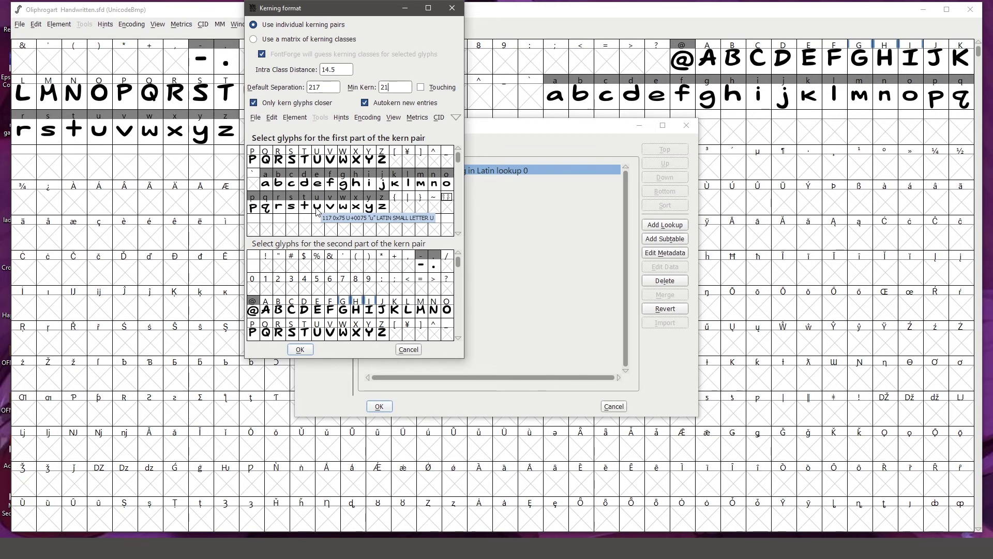
left_click(318, 209)
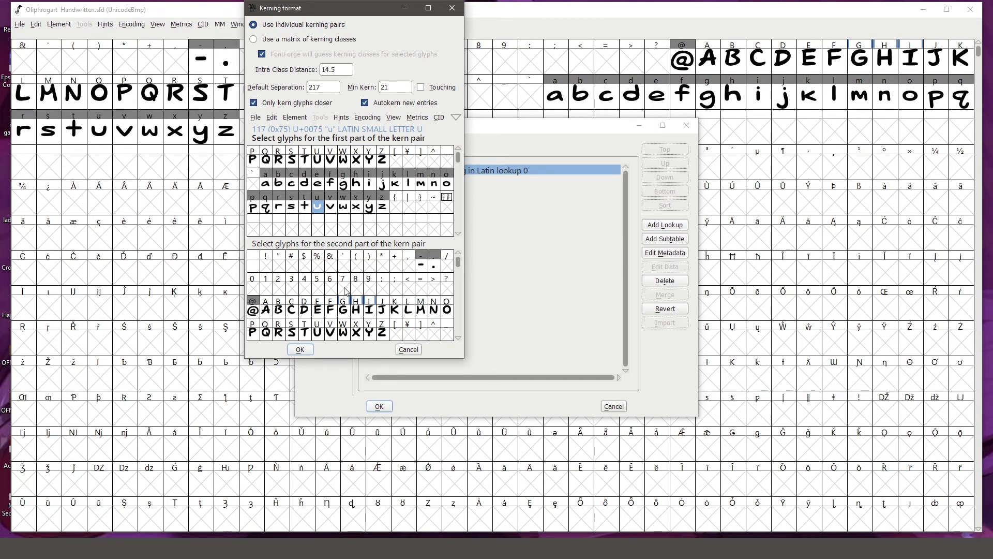
scroll(347, 292, "down", 3)
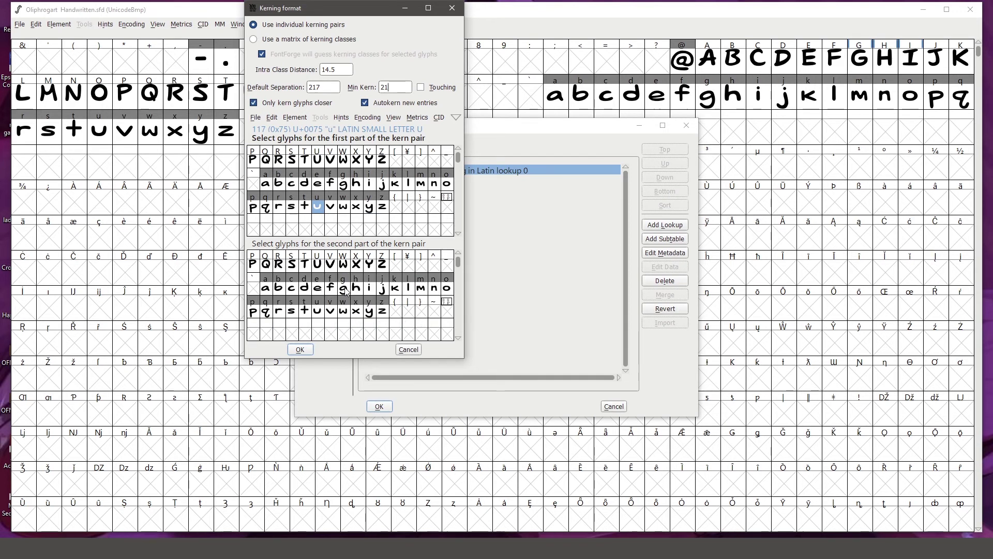
left_click(385, 292)
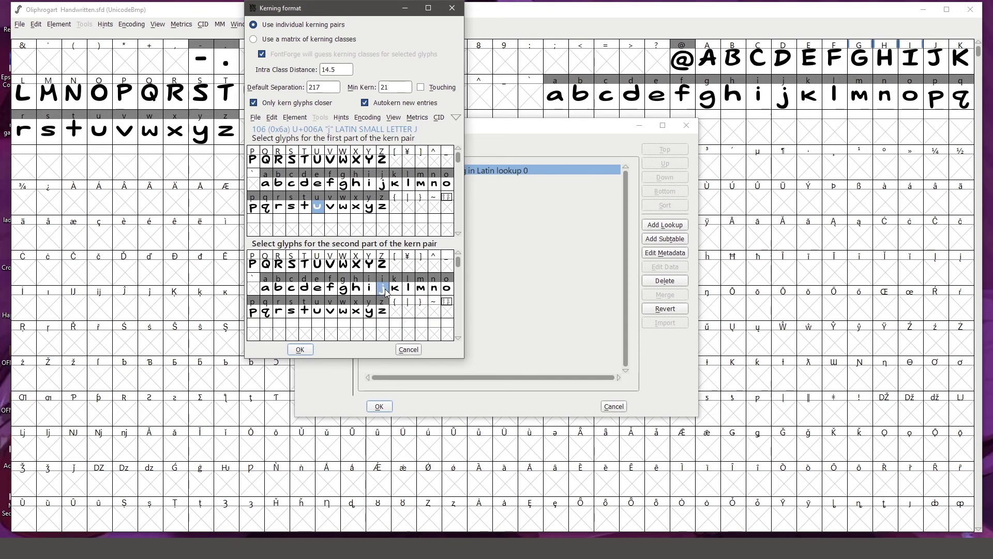
left_click(301, 350)
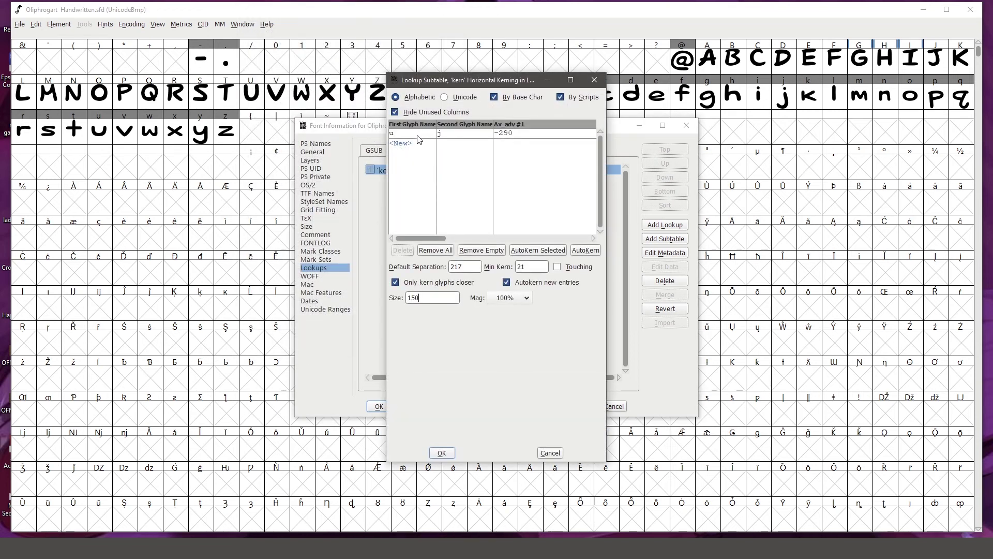
left_click(418, 134)
Step: Tighten the u–j kern to -213, then confirm the kerning subtable and Font Information
left_click(420, 134)
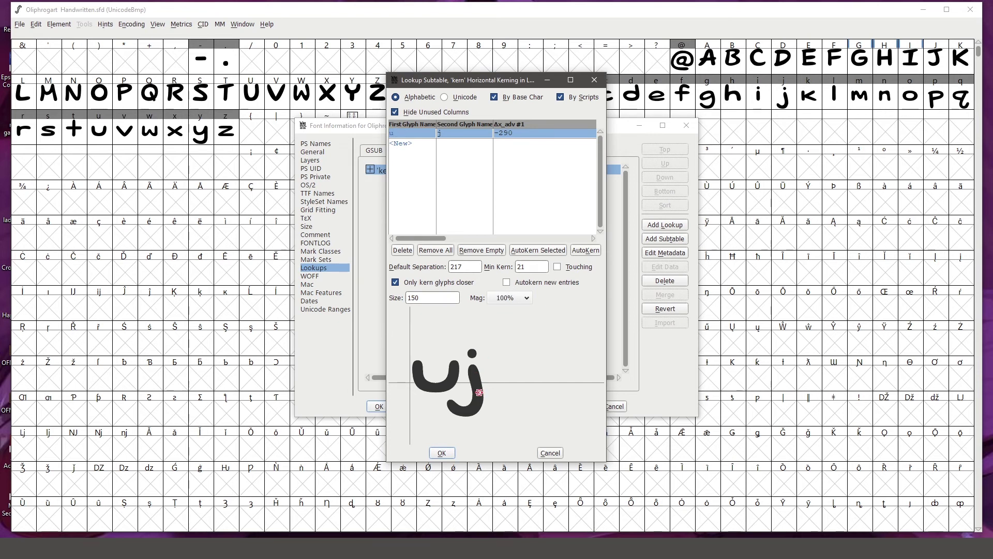
mouse_move(481, 395)
left_mouse_down()
mouse_move(569, 391)
mouse_move(473, 388)
mouse_move(484, 383)
left_mouse_up()
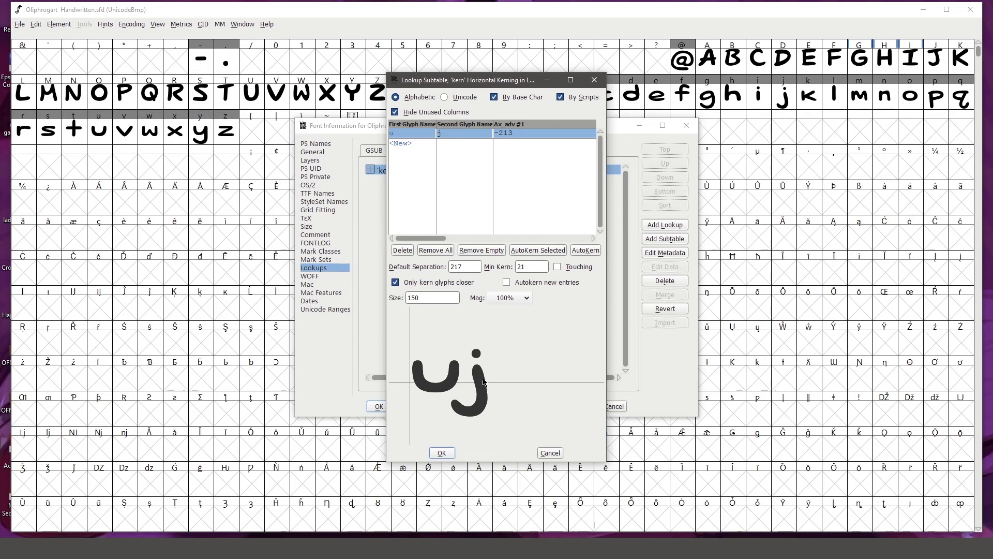
left_click(442, 453)
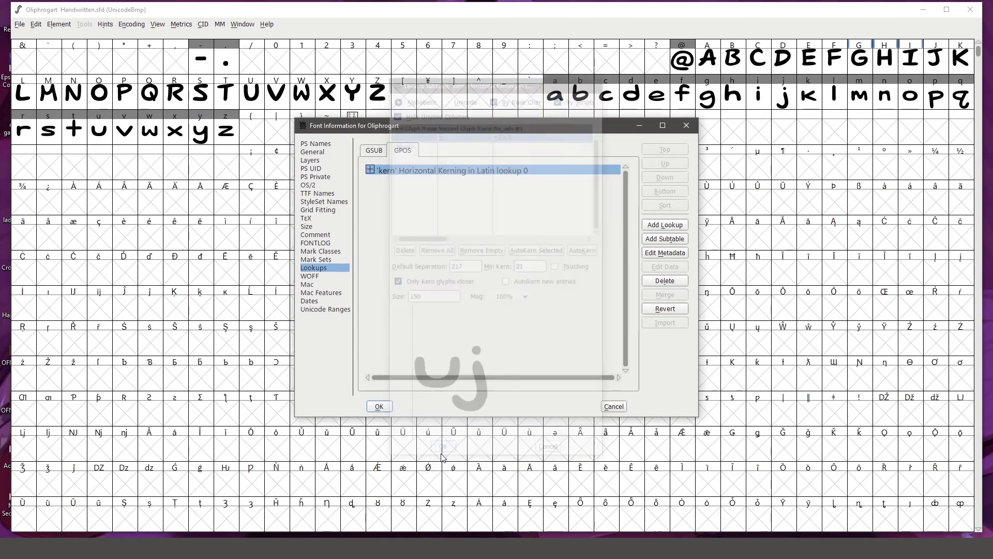
left_click(384, 409)
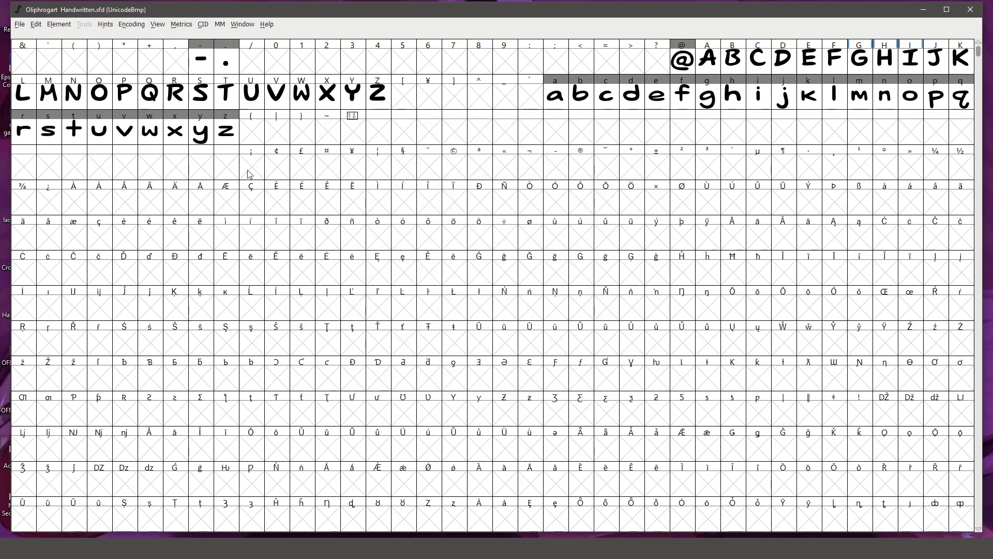
left_click(185, 26)
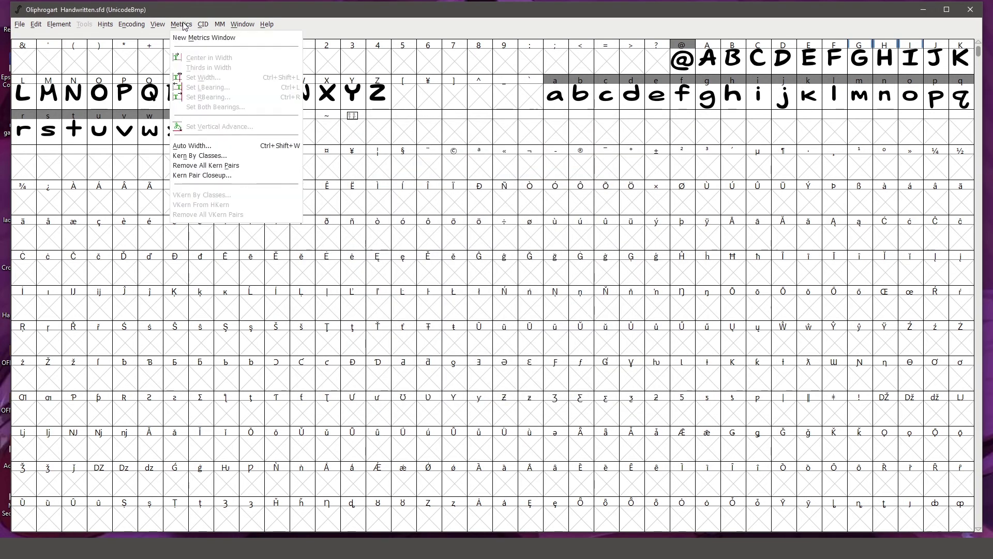
left_click(187, 37)
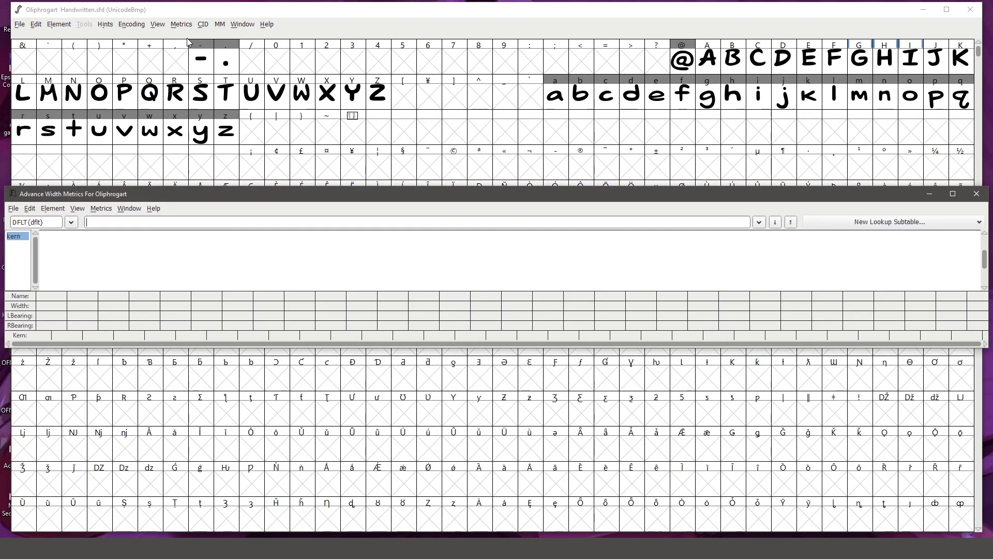
type("juju")
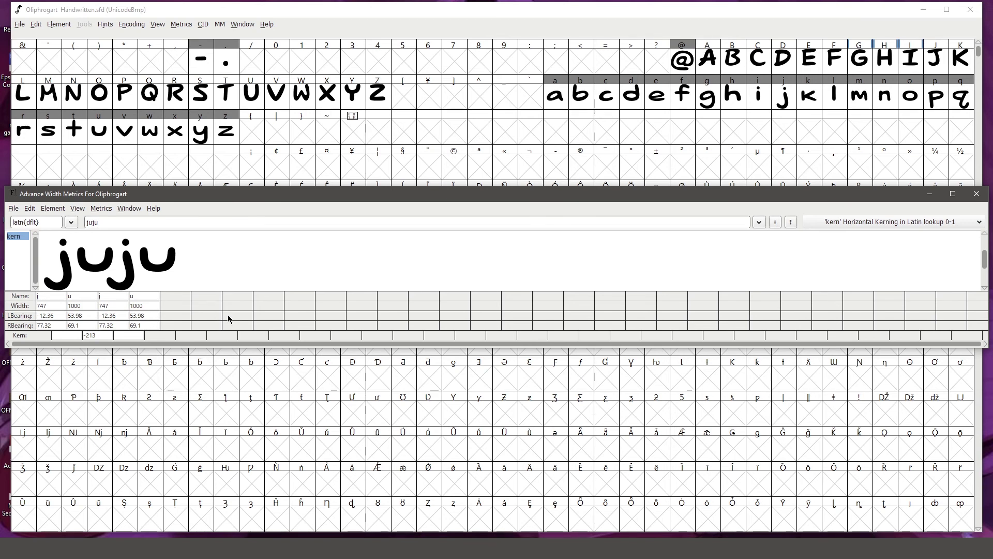
key("ctrl+shift+q")
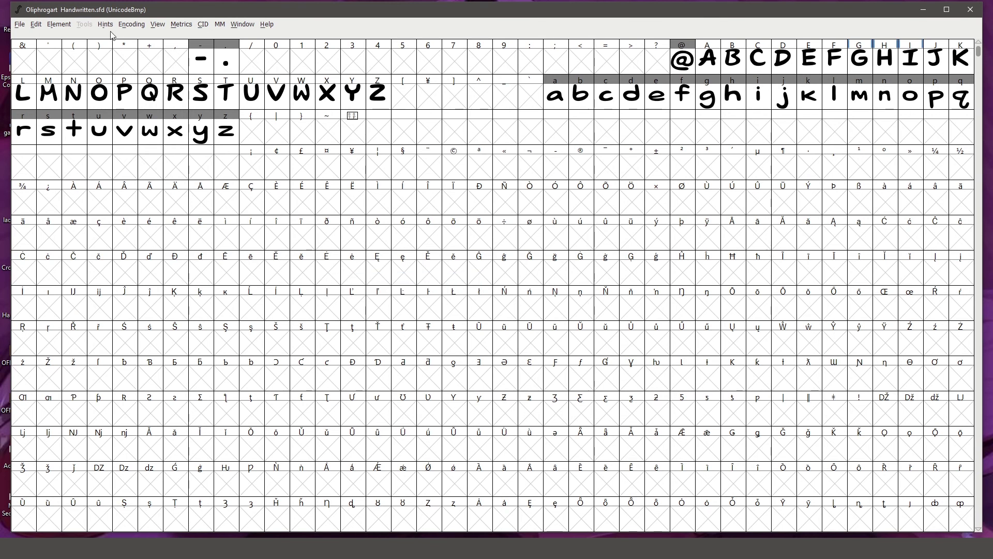
left_click(59, 25)
left_click(78, 38)
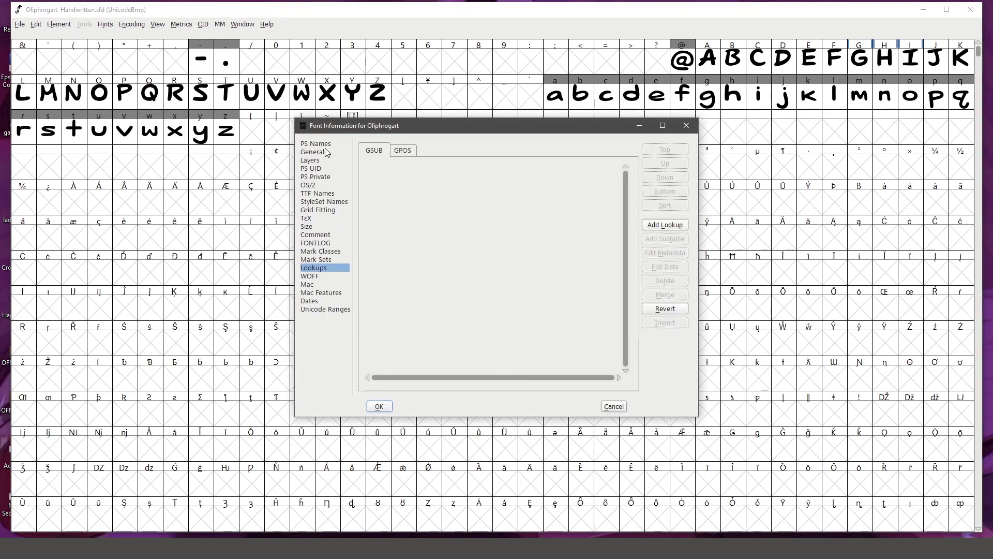
left_click(327, 145)
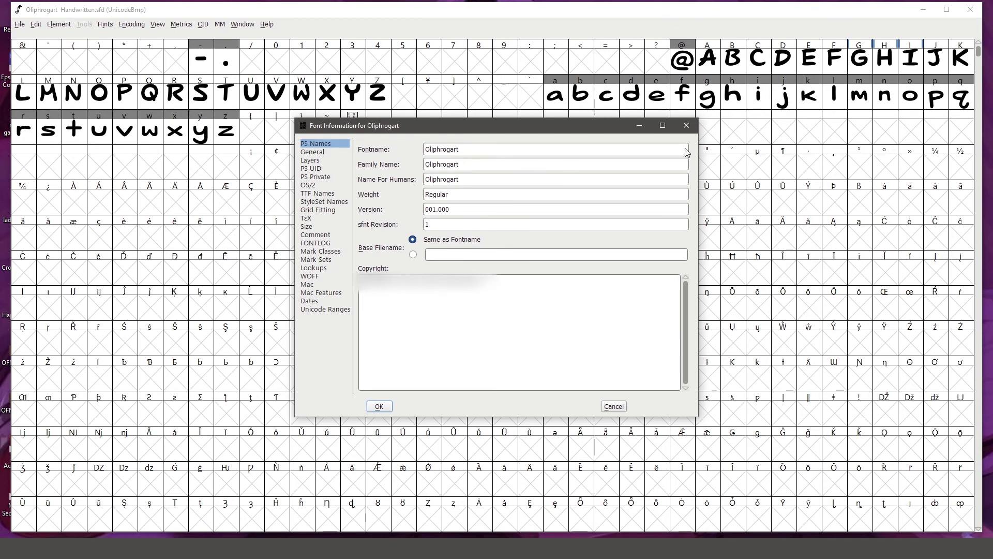
left_click(688, 127)
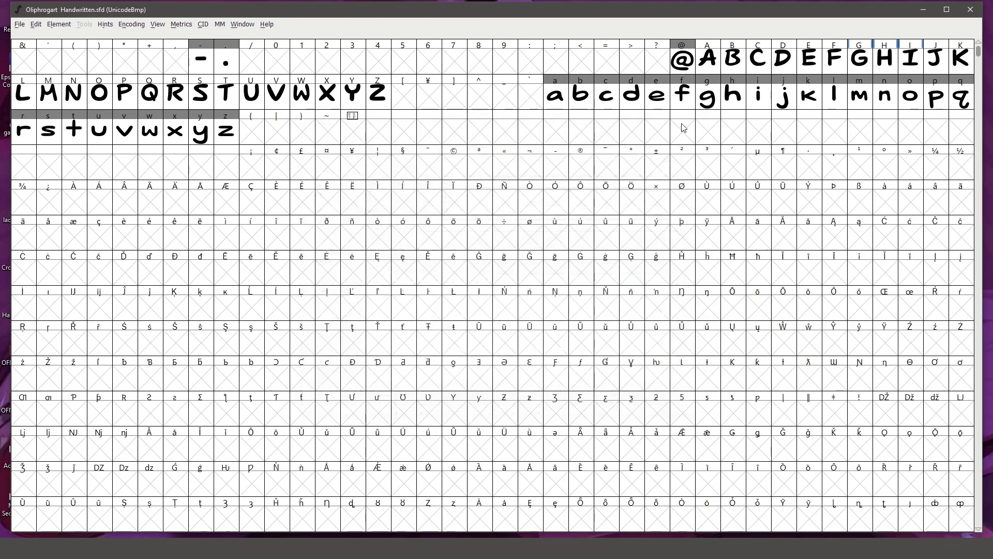
Step: Generate the font as the OpenType (CFF) file Oliphrogart.otf
left_click(22, 26)
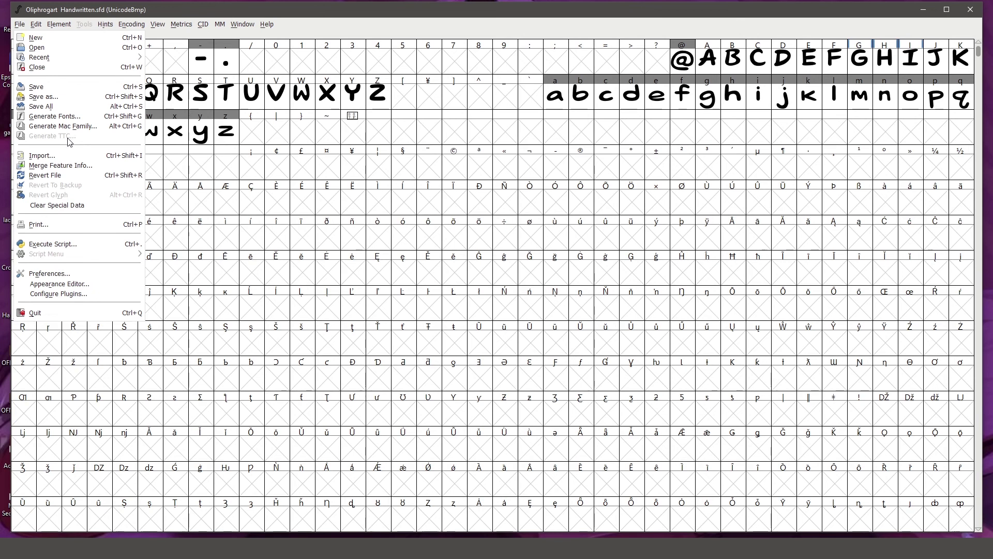
left_click(63, 118)
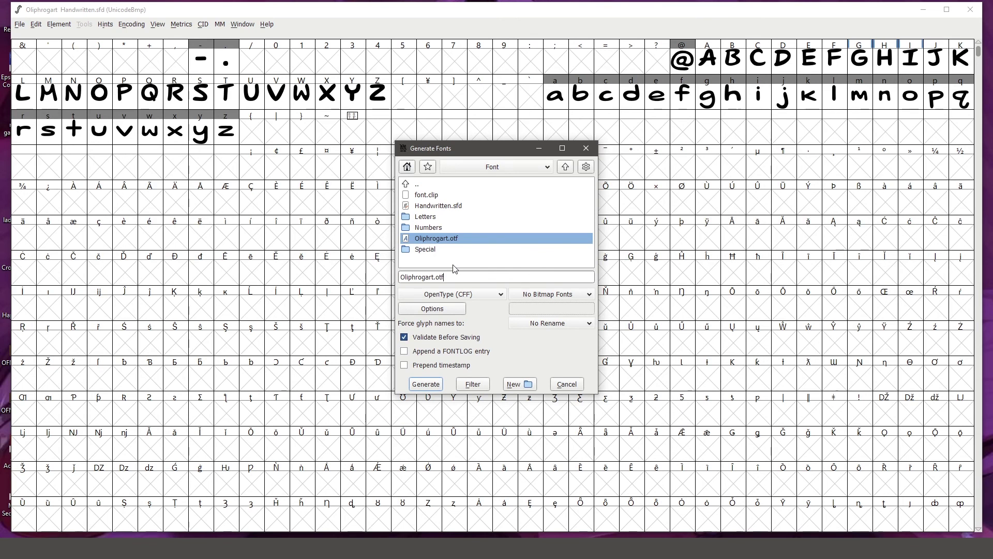
left_click(475, 295)
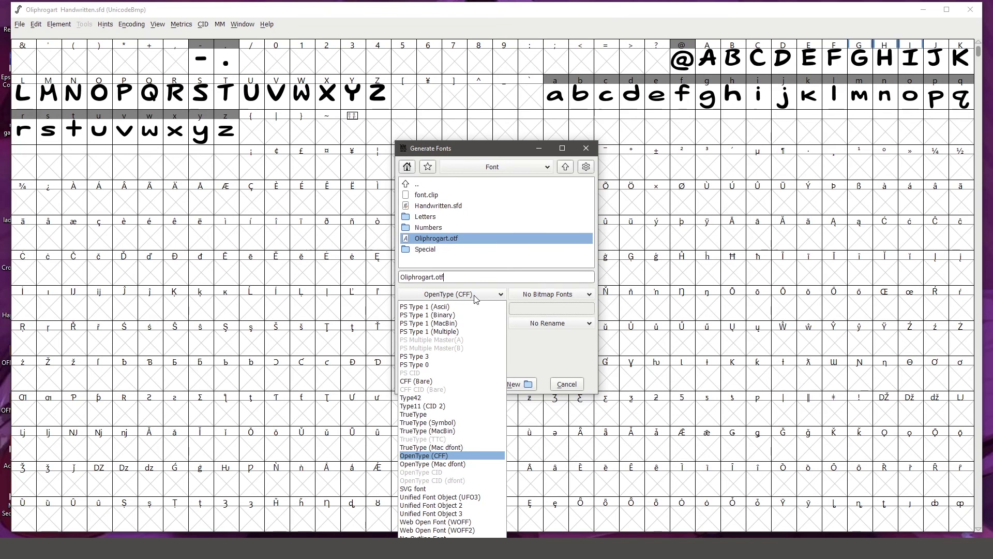
left_click(476, 298)
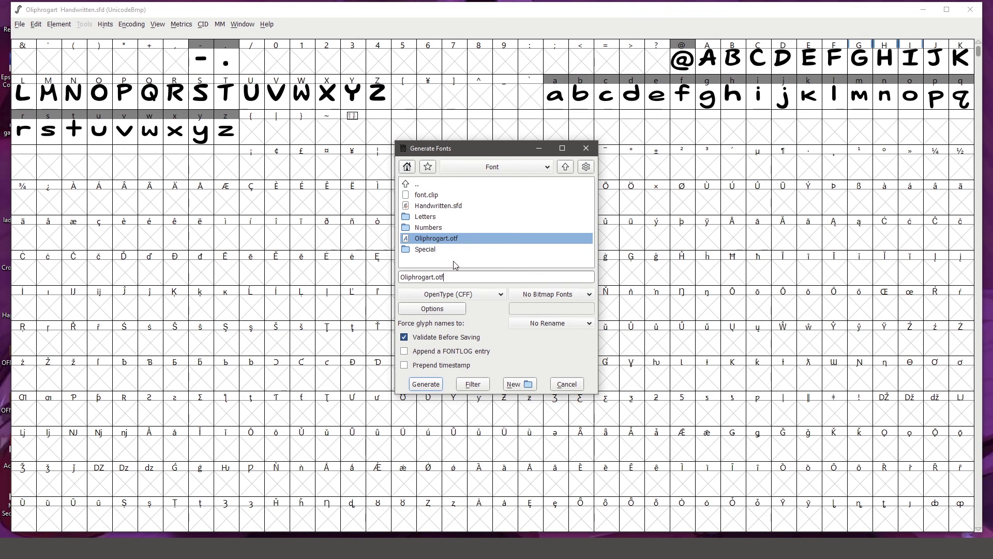
left_click(425, 384)
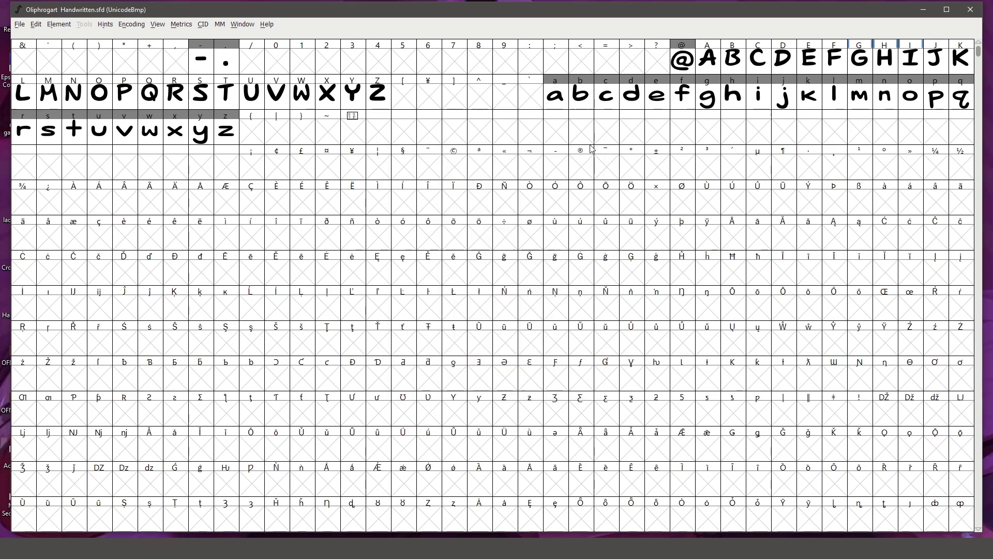